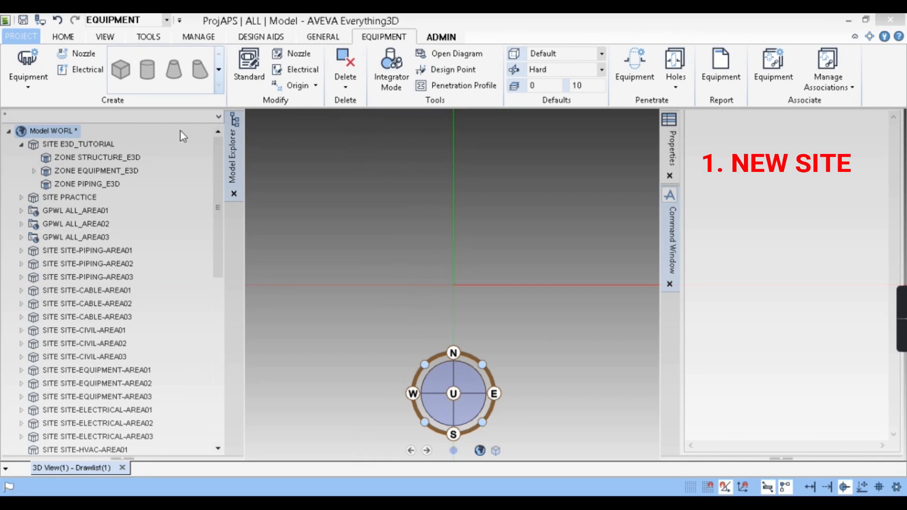
- Create a new site under the model world with the command NEW SITE
{"action": "left_click", "coordinate": [330, 38]}
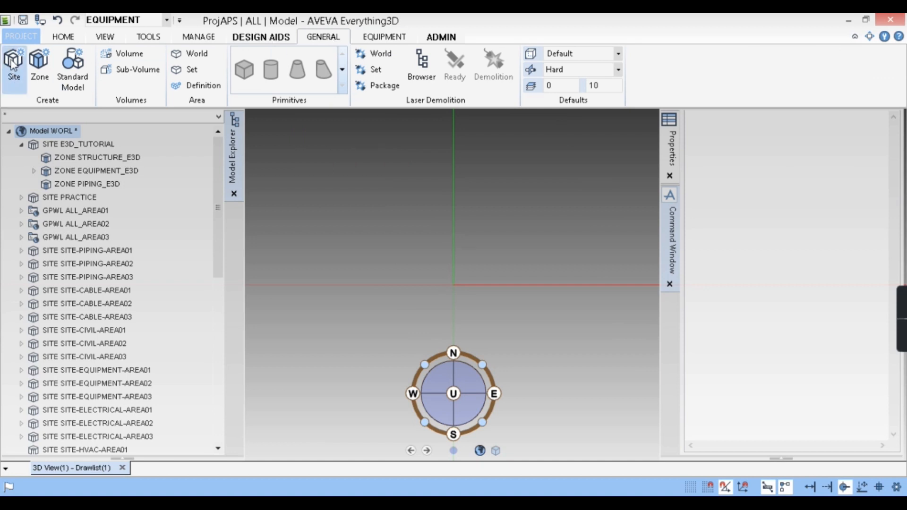
{"action": "left_click", "coordinate": [82, 172]}
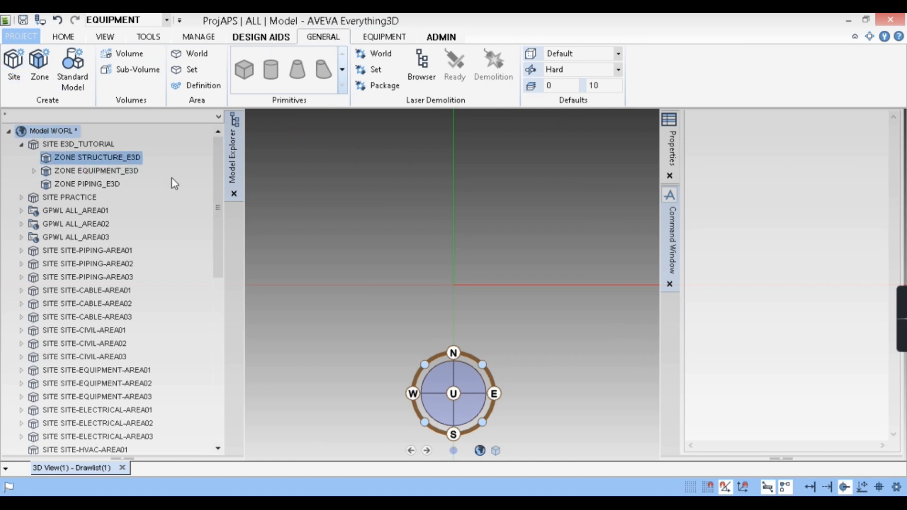
{"action": "left_click", "coordinate": [753, 405]}
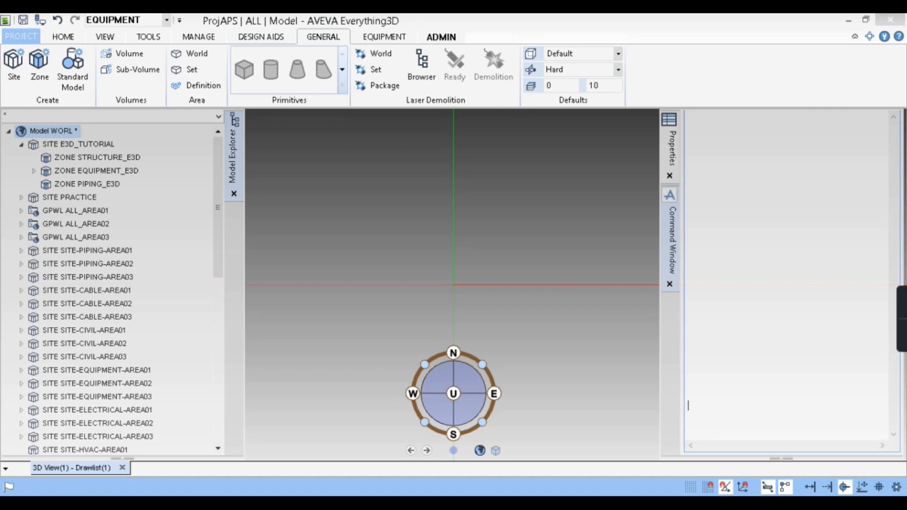
{"action": "type", "text": "NEW SITE"}
{"action": "key", "text": "Return"}
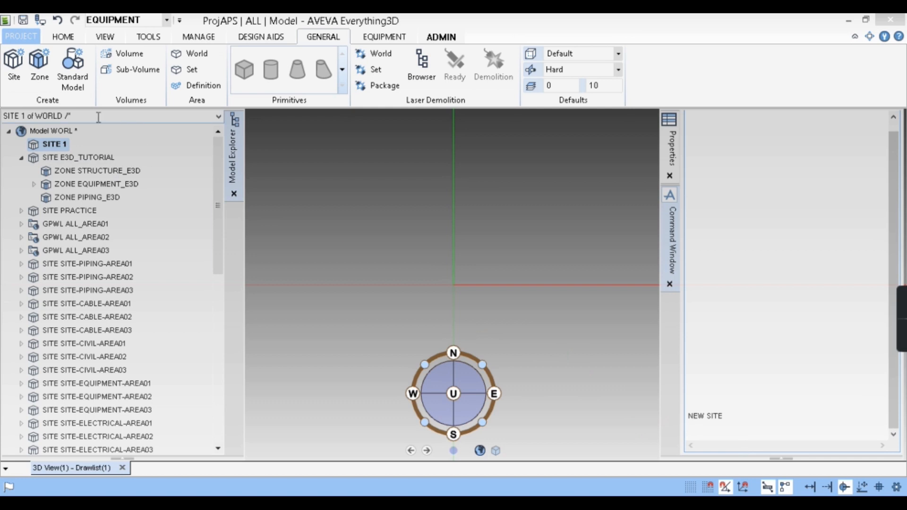
- Create a new zone inside the new site with the command NEW ZONE
{"action": "left_click", "coordinate": [691, 433]}
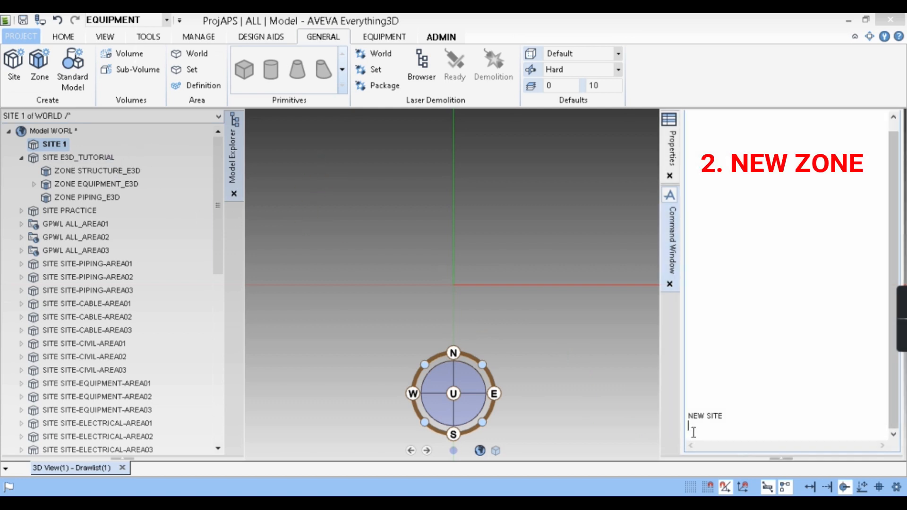
{"action": "type", "text": "NEW "}
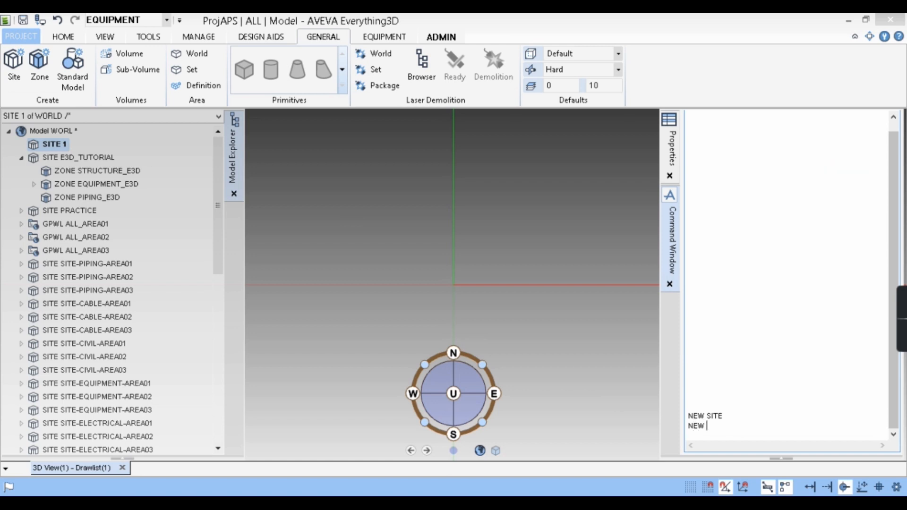
{"action": "type", "text": "ZONE"}
{"action": "key", "text": "Return"}
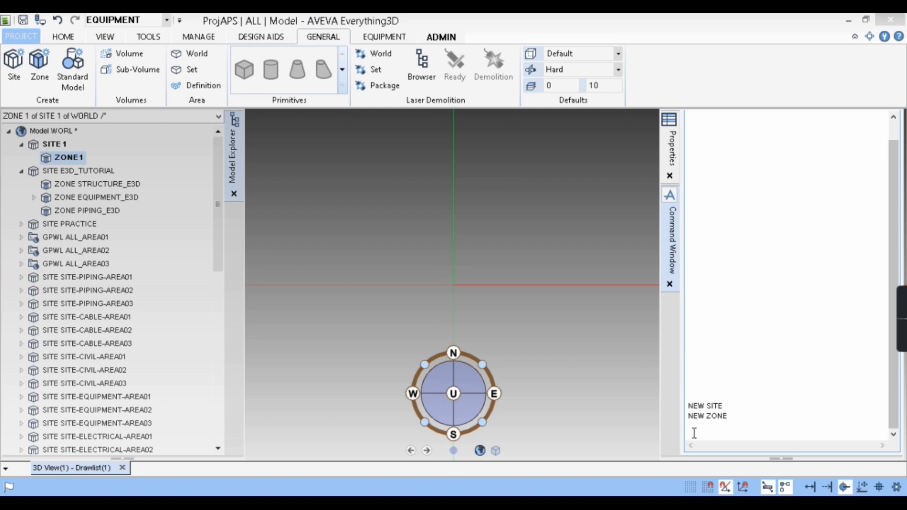
- Create a new equipment element inside the new zone with the command NEW EQUI
{"action": "type", "text": "NEW"}
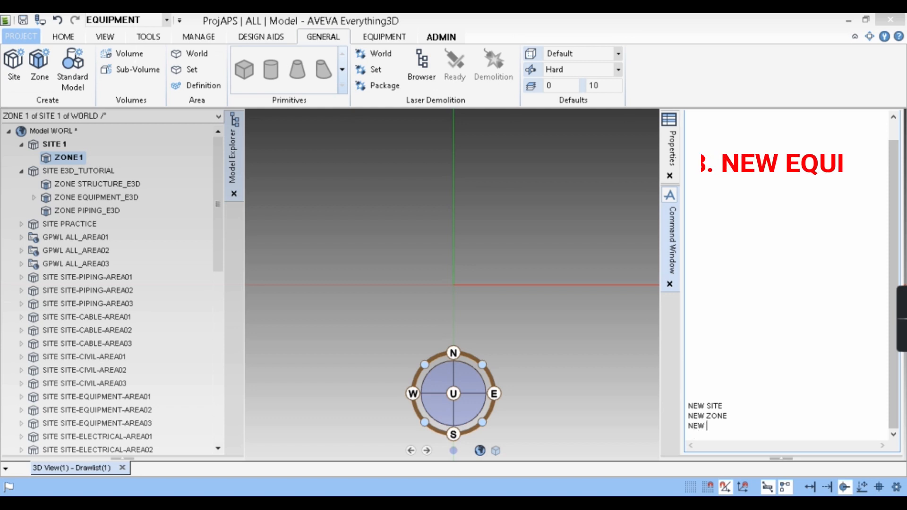
{"action": "type", "text": " EQU"}
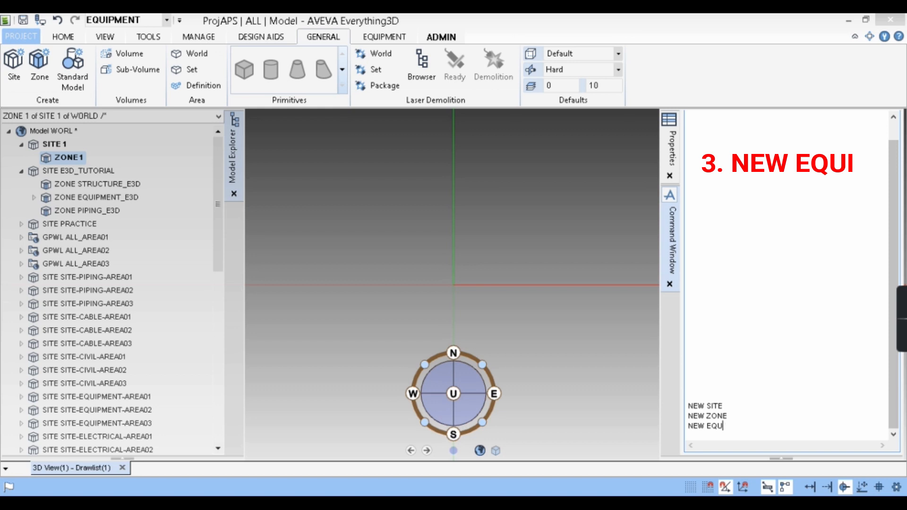
{"action": "type", "text": "I"}
{"action": "key", "text": "Return"}
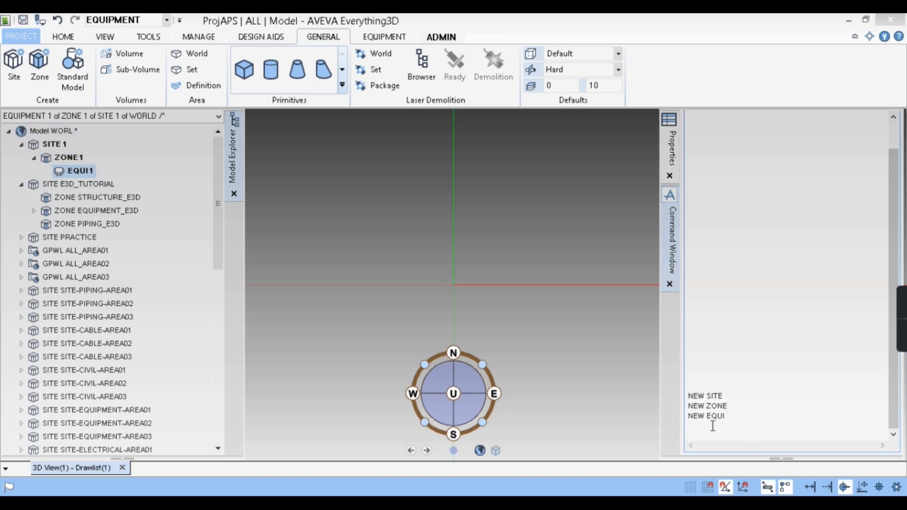
- Create a new sub-equipment element under the new equipment with the command NEW SUBE
{"action": "left_click", "coordinate": [713, 427]}
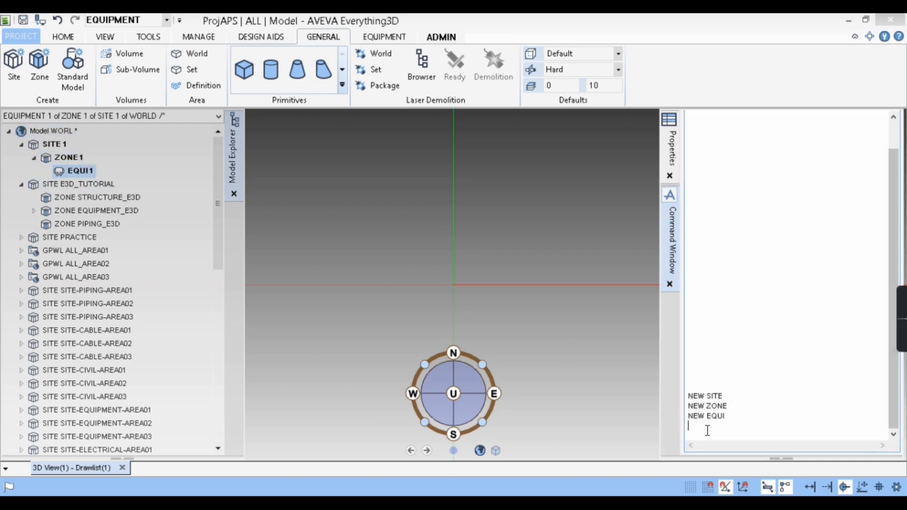
{"action": "type", "text": "NEW SUBE"}
{"action": "key", "text": "Return"}
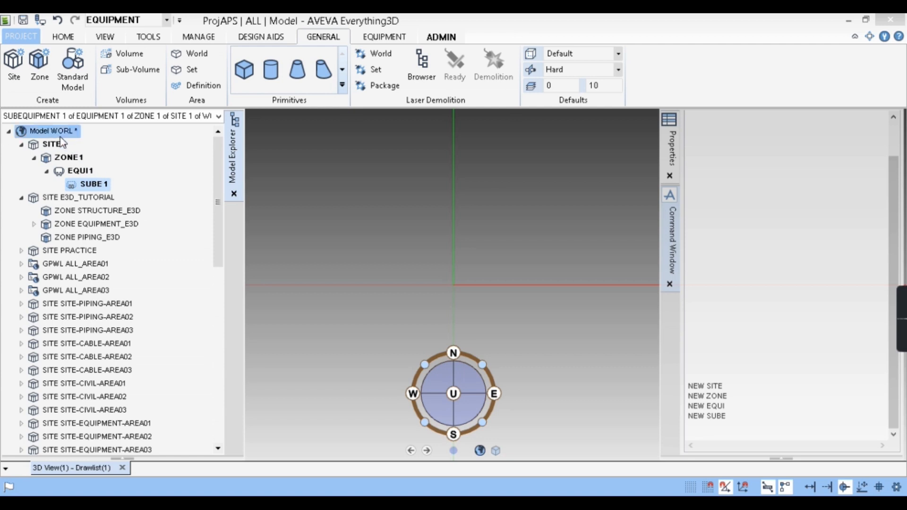
{"action": "right_click", "coordinate": [129, 139]}
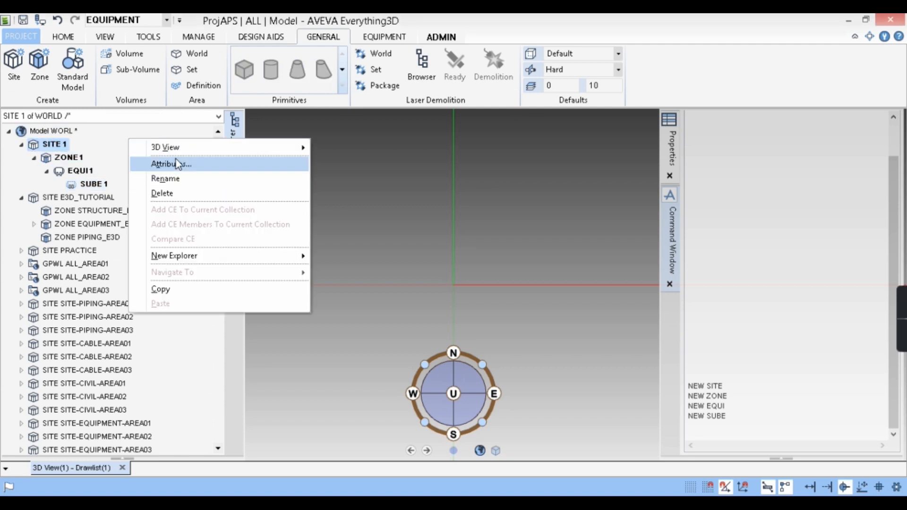
{"action": "mouse_move", "coordinate": [151, 146]}
{"action": "left_click", "coordinate": [369, 221]}
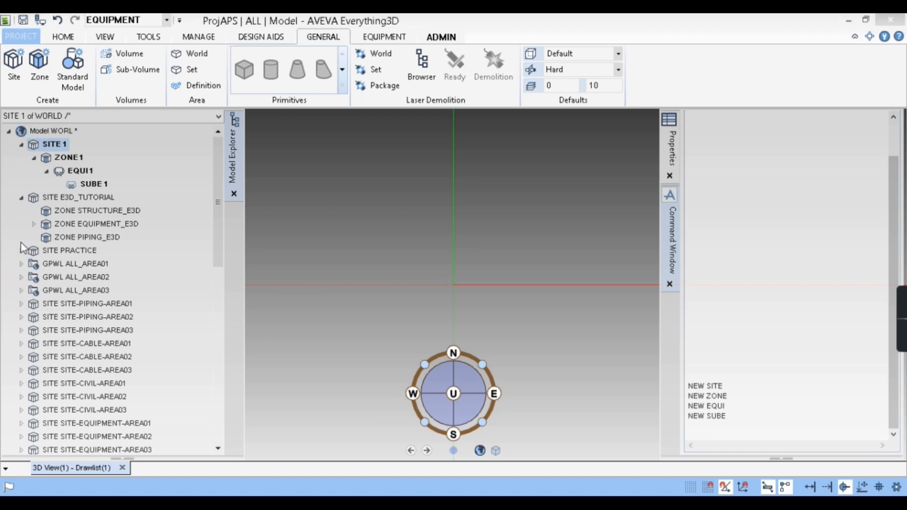
{"action": "left_click", "coordinate": [20, 291]}
{"action": "left_click", "coordinate": [22, 292]}
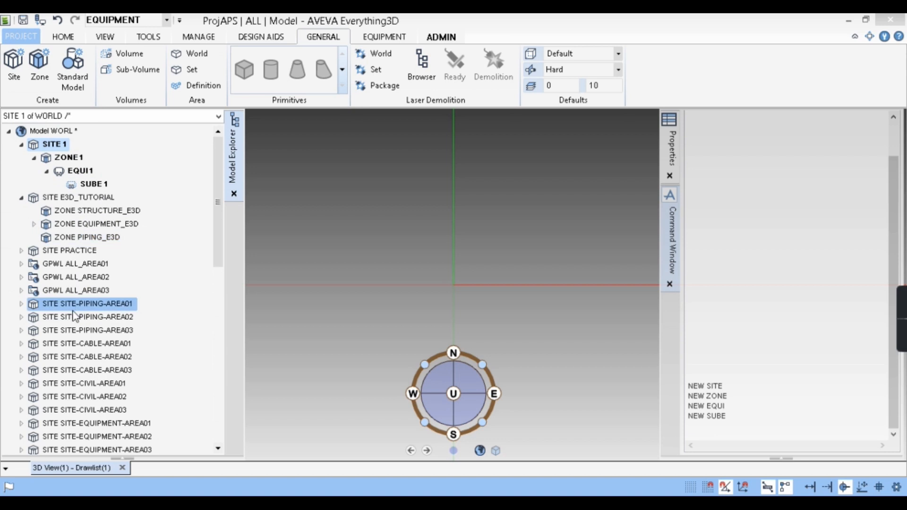
{"action": "left_click", "coordinate": [22, 318]}
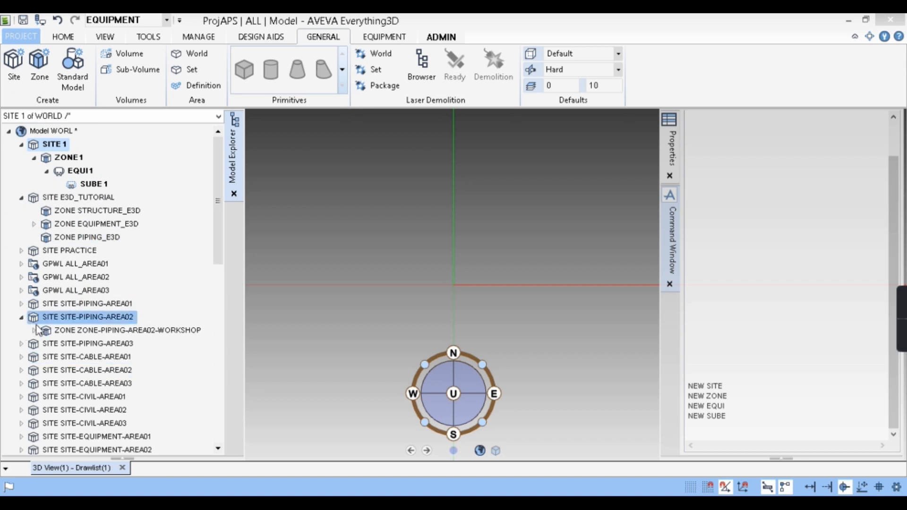
{"action": "left_click", "coordinate": [21, 317]}
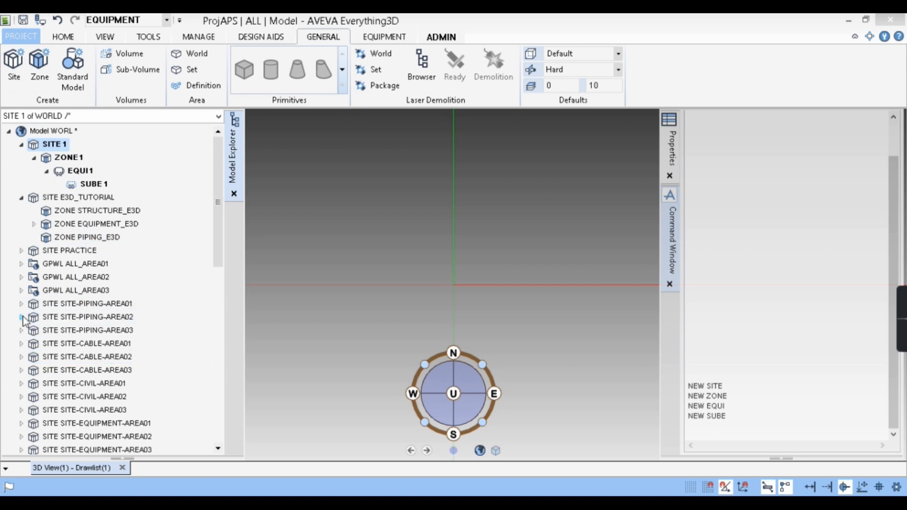
- Display equipment P1501A/S1_E3D from ZONE EQUIPMENT_E3D in the 3D view and make it the current element
{"action": "left_click", "coordinate": [33, 224]}
{"action": "left_click", "coordinate": [47, 237]}
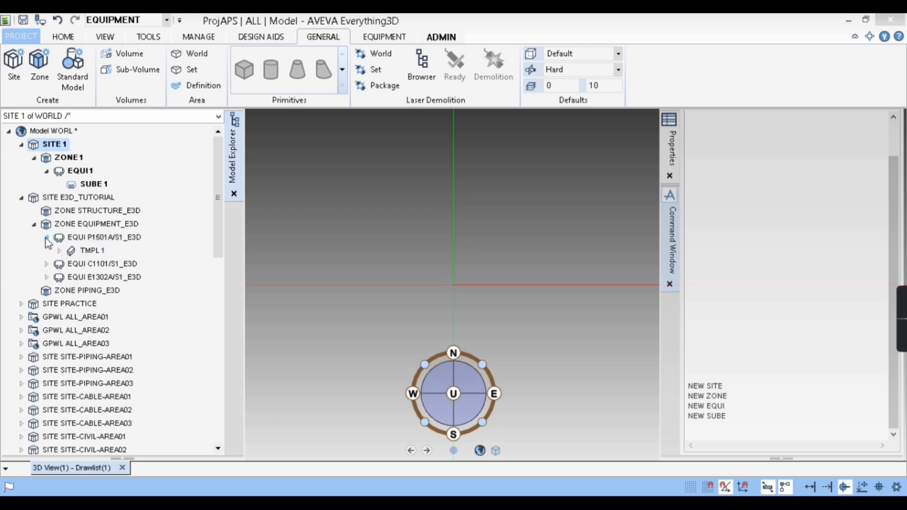
{"action": "left_click", "coordinate": [96, 238]}
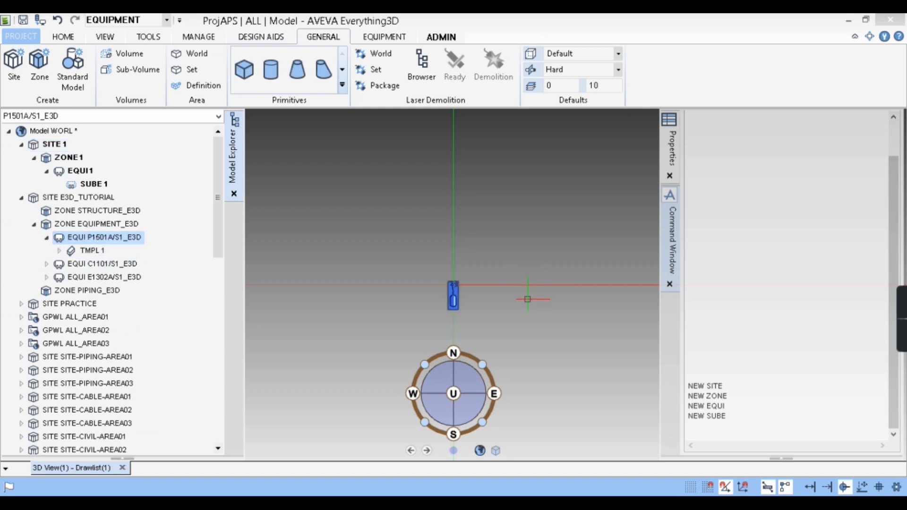
{"action": "scroll", "coordinate": [496, 287], "scroll_direction": "up", "scroll_amount": 3}
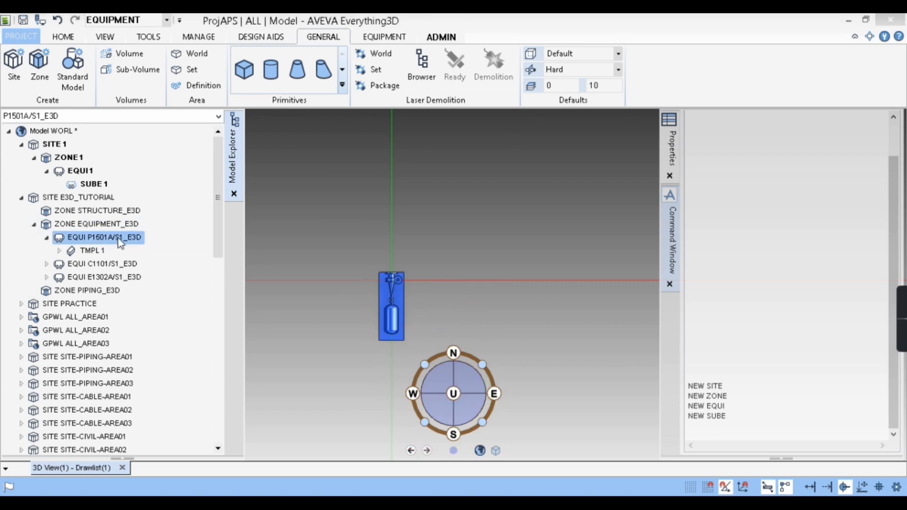
- Move equipment P1501A/S1_E3D 1000 to the east with the command BY E 1000
{"action": "left_click", "coordinate": [714, 434]}
{"action": "type", "text": "BY E 1"}
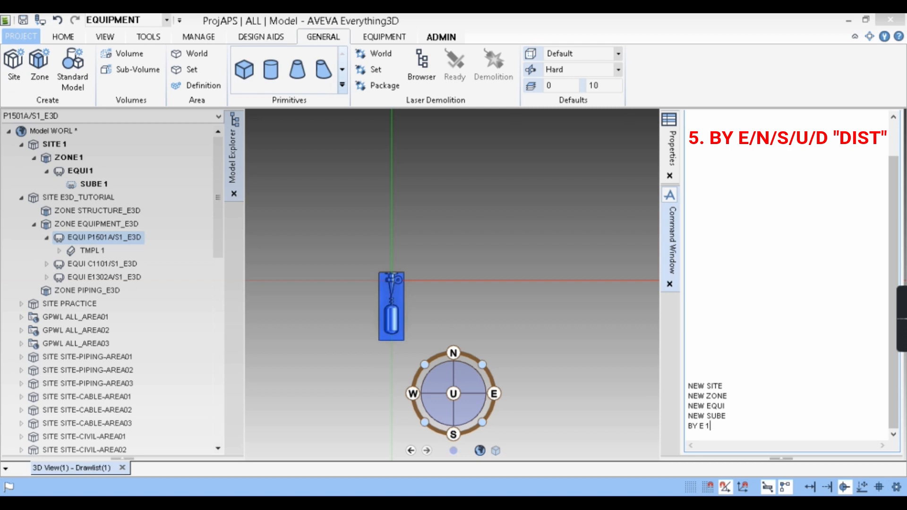
{"action": "type", "text": "000"}
{"action": "key", "text": "Return"}
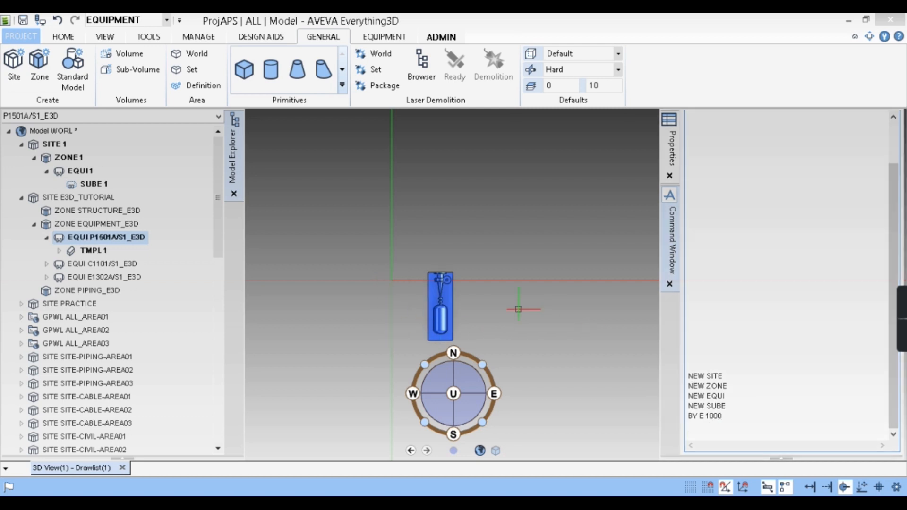
- Reuse the previous move command as BY W 1000 to shift equipment P1501A/S1_E3D 1000 to the west
{"action": "key", "text": "Up"}
{"action": "key", "text": "Left"}
{"action": "key", "text": "Left"}
{"action": "key", "text": "Left"}
{"action": "key", "text": "Left"}
{"action": "key", "text": "Left"}
{"action": "key", "text": "BackSpace"}
{"action": "type", "text": "W"}
{"action": "key", "text": "Return"}
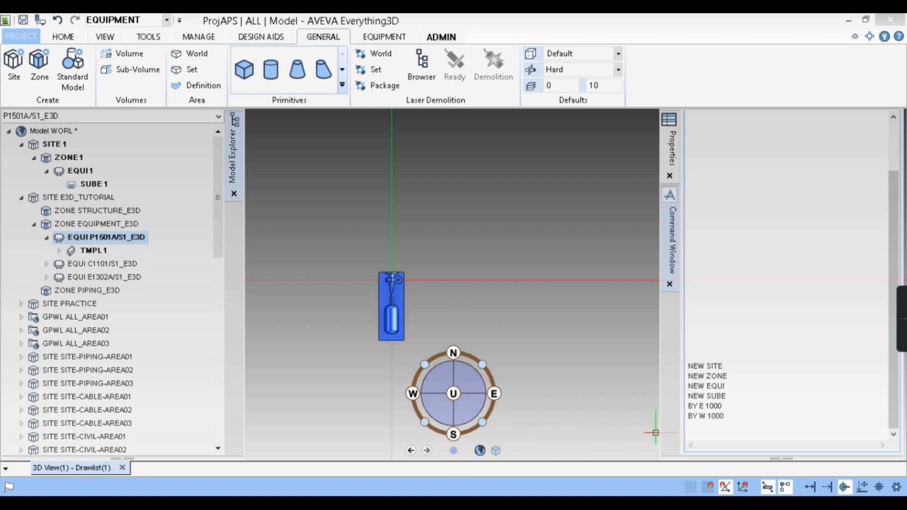
- Set the 3D view to an isometric direction and show the equipment as wireframe
{"action": "left_click", "coordinate": [483, 365]}
{"action": "scroll", "coordinate": [513, 287], "scroll_direction": "up", "scroll_amount": 4}
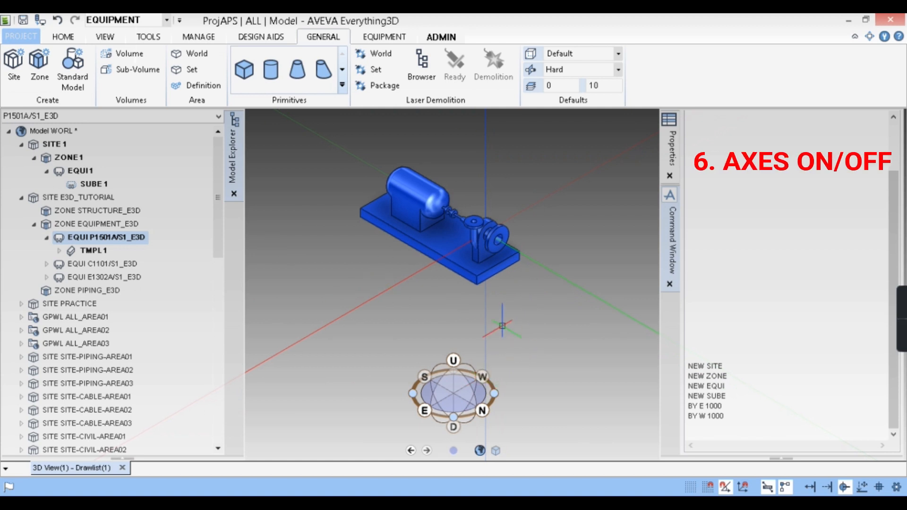
{"action": "scroll", "coordinate": [509, 321], "scroll_direction": "down", "scroll_amount": 3}
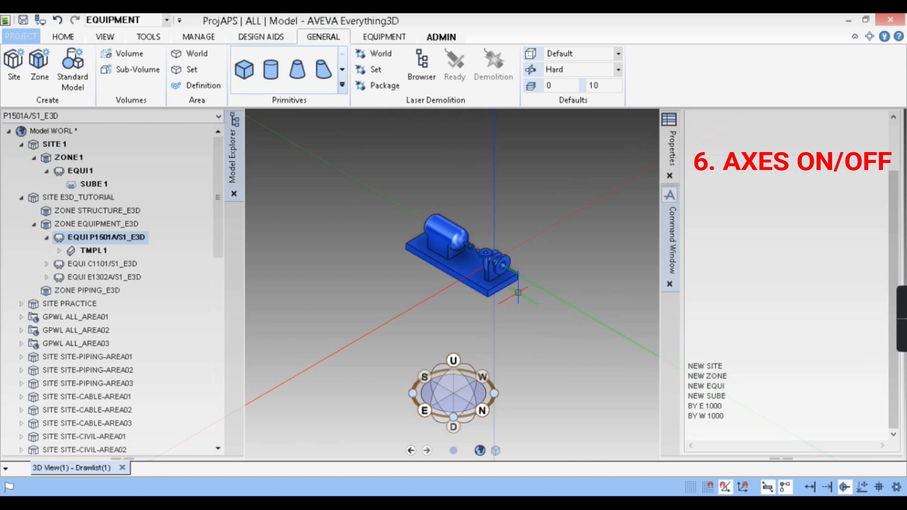
{"action": "key", "text": "F8"}
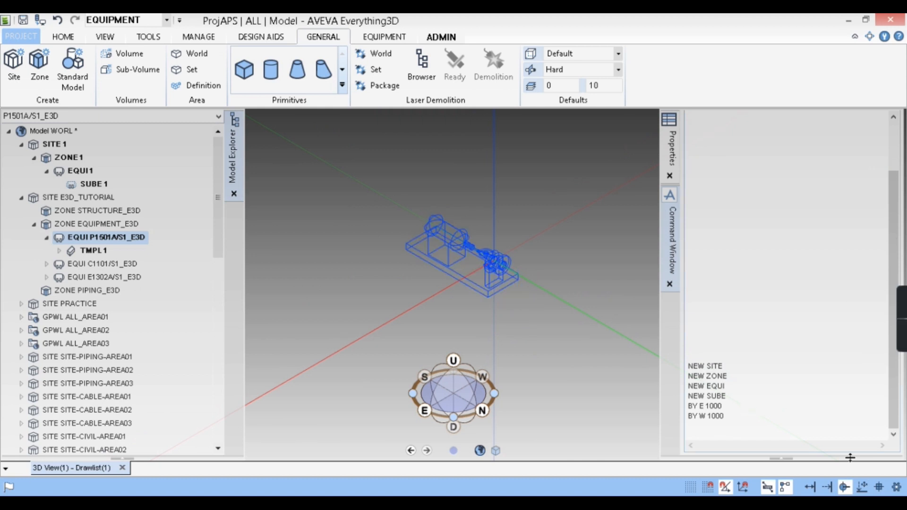
- Display the direction axes at the current equipment with the command AXES ON
{"action": "left_click", "coordinate": [713, 430]}
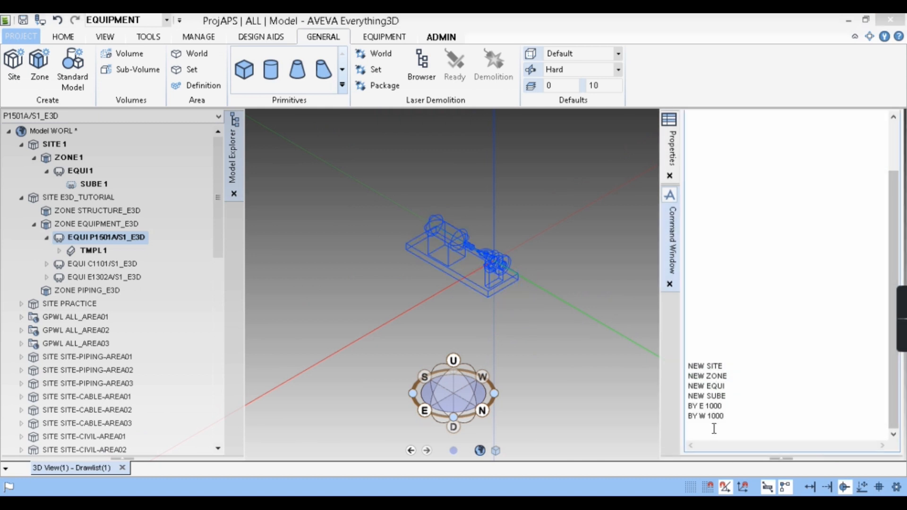
{"action": "type", "text": "AXES ON"}
{"action": "key", "text": "Return"}
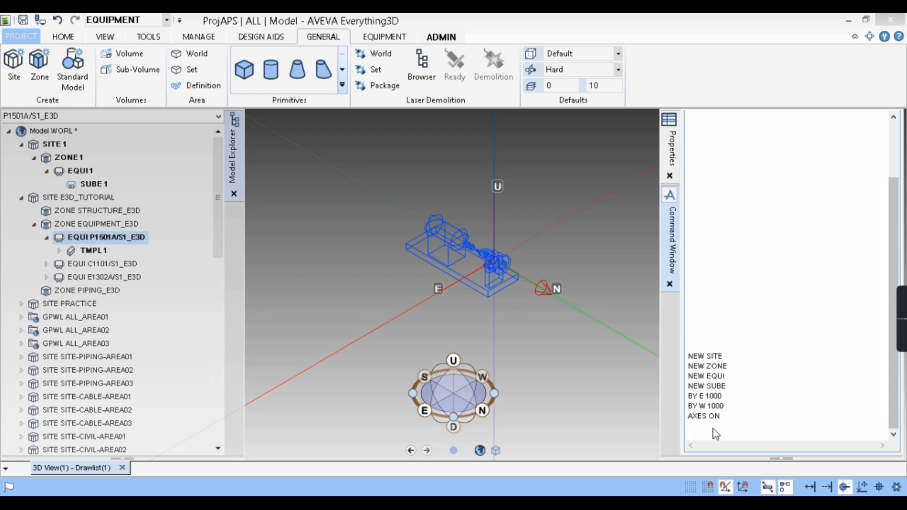
- Hide the direction axes with the command AXES OFF
{"action": "type", "text": "AXES O"}
{"action": "type", "text": "FF"}
{"action": "key", "text": "Return"}
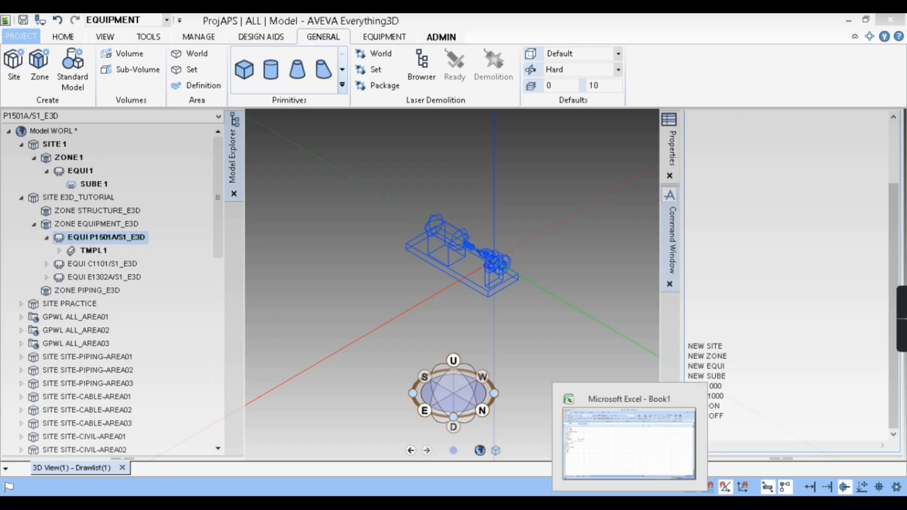
- Return the equipment to shaded display and remove this current element from the 3D view with the command REM CE
{"action": "key", "text": "F8"}
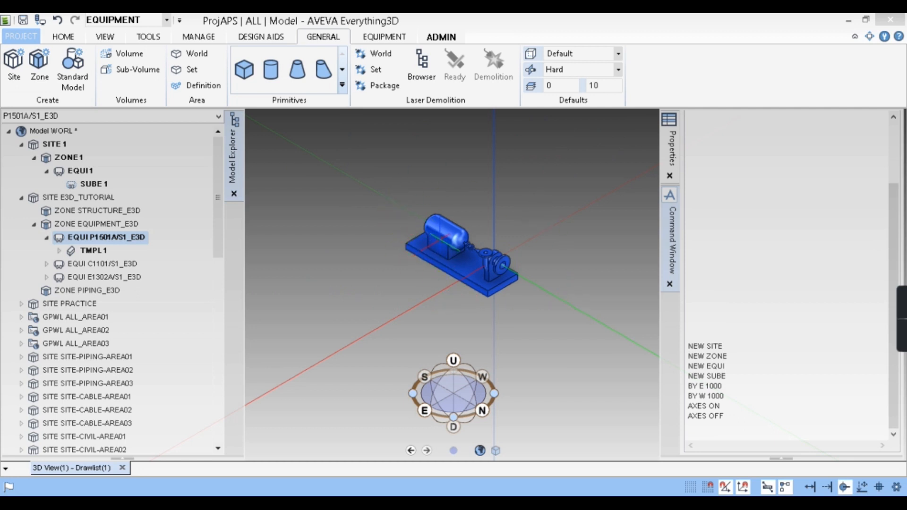
{"action": "left_click", "coordinate": [440, 240]}
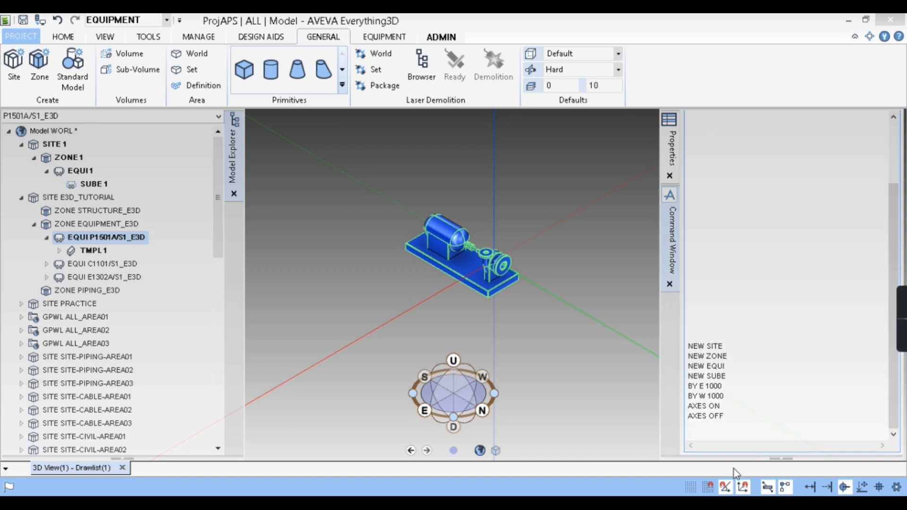
{"action": "type", "text": "REM "}
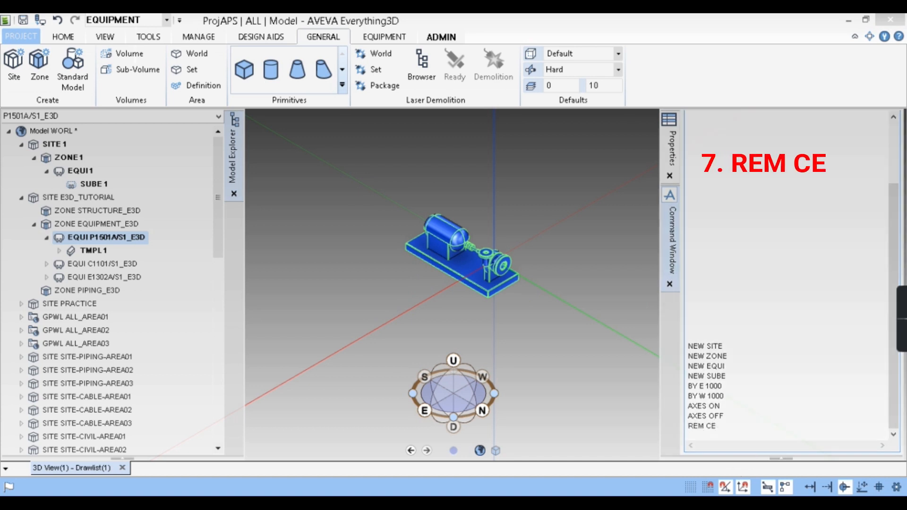
{"action": "type", "text": "CE"}
{"action": "key", "text": "Return"}
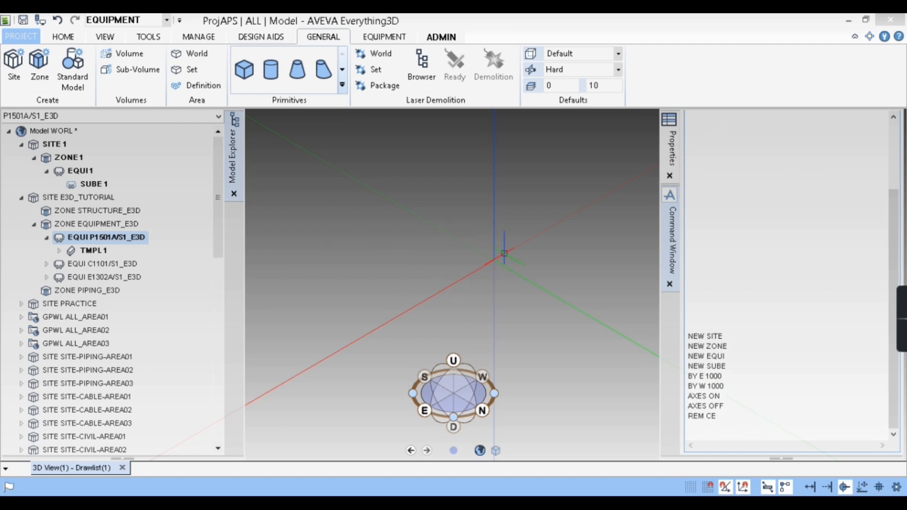
- Make EQUI C1101/S1_E3D the current element and add it to the 3D view with the command ADD CE
{"action": "left_click", "coordinate": [48, 237]}
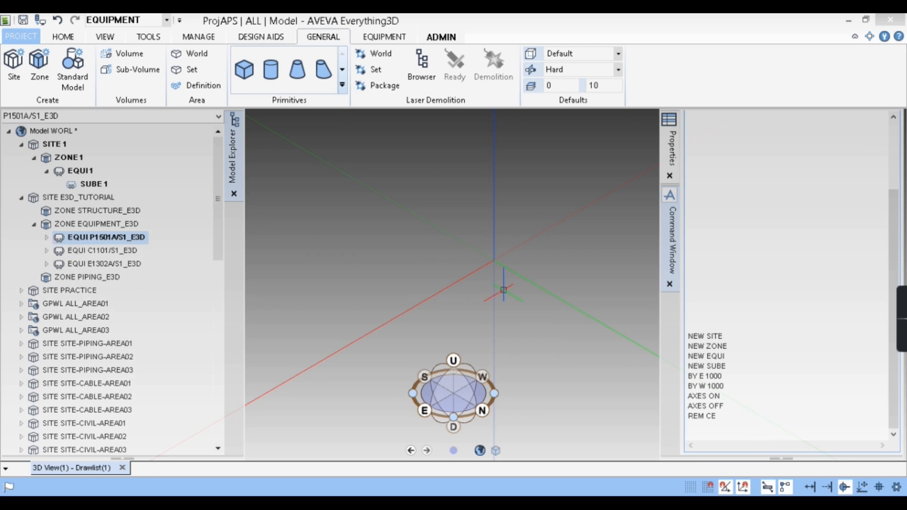
{"action": "left_click", "coordinate": [116, 254]}
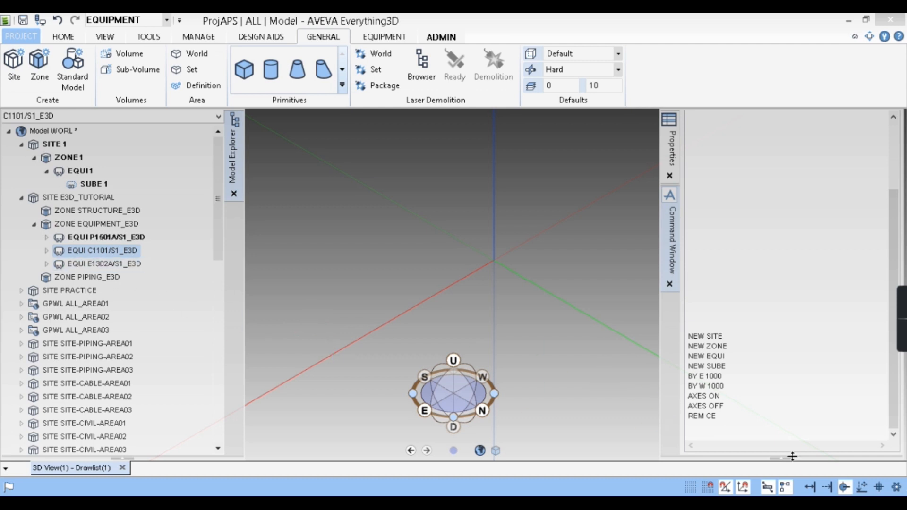
{"action": "left_click", "coordinate": [700, 429]}
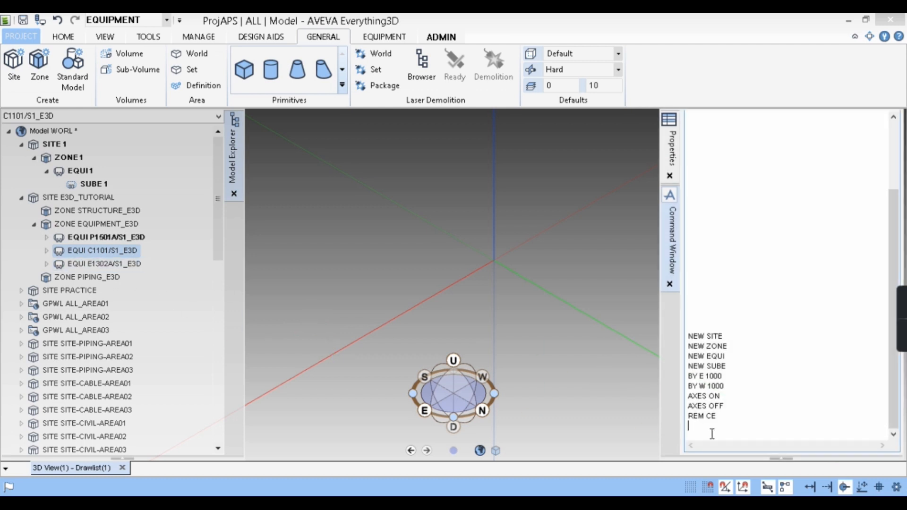
{"action": "type", "text": "ADD CE"}
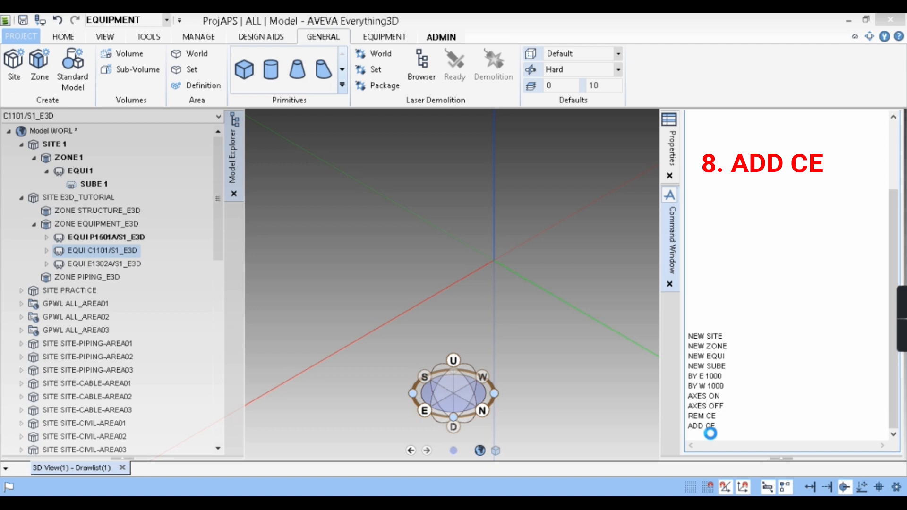
{"action": "key", "text": "Return"}
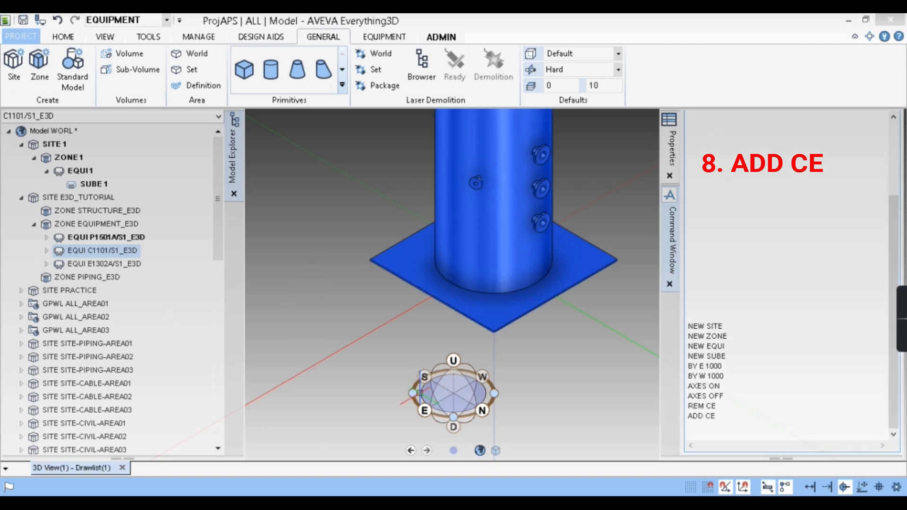
{"action": "scroll", "coordinate": [397, 344], "scroll_direction": "down", "scroll_amount": 6}
{"action": "scroll", "coordinate": [408, 184], "scroll_direction": "up", "scroll_amount": 3}
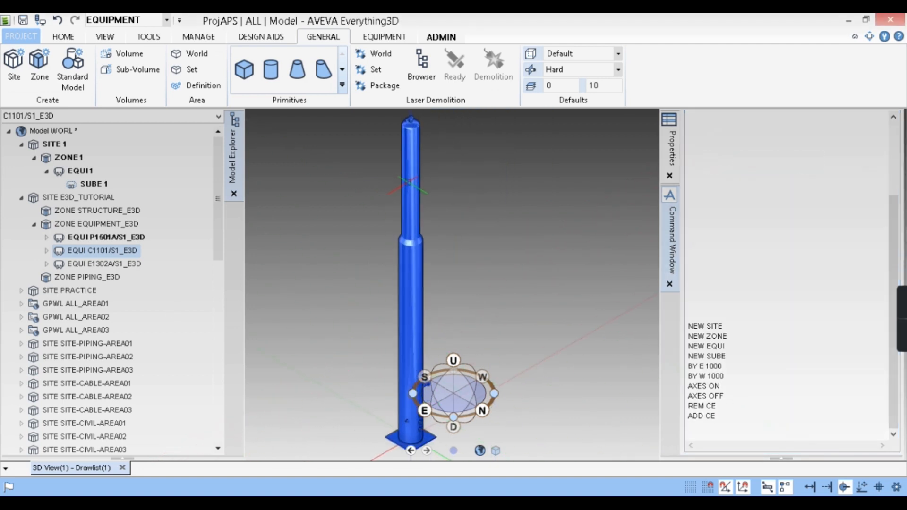
- Add the whole ZONE EQUIPMENT_E3D to the 3D view with the command ADD CE
{"action": "left_click", "coordinate": [100, 225]}
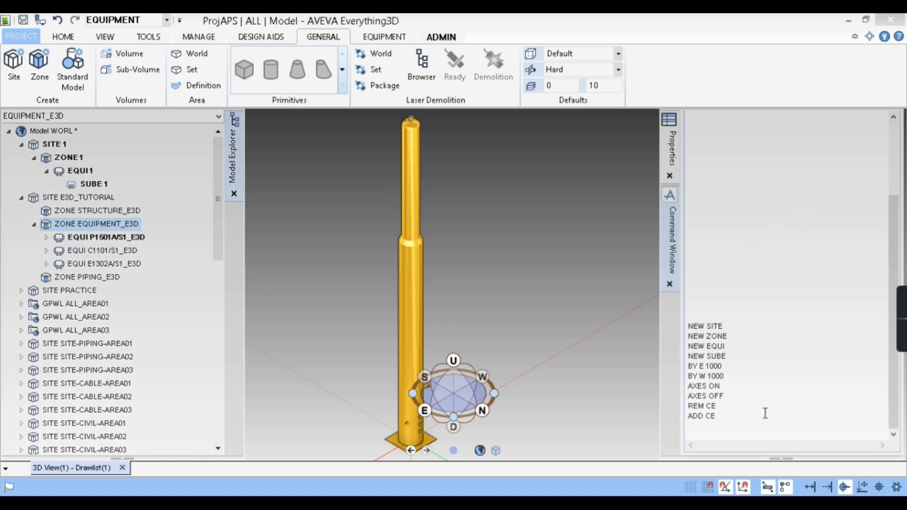
{"action": "left_click", "coordinate": [711, 434]}
{"action": "type", "text": "ADD CE"}
{"action": "key", "text": "Return"}
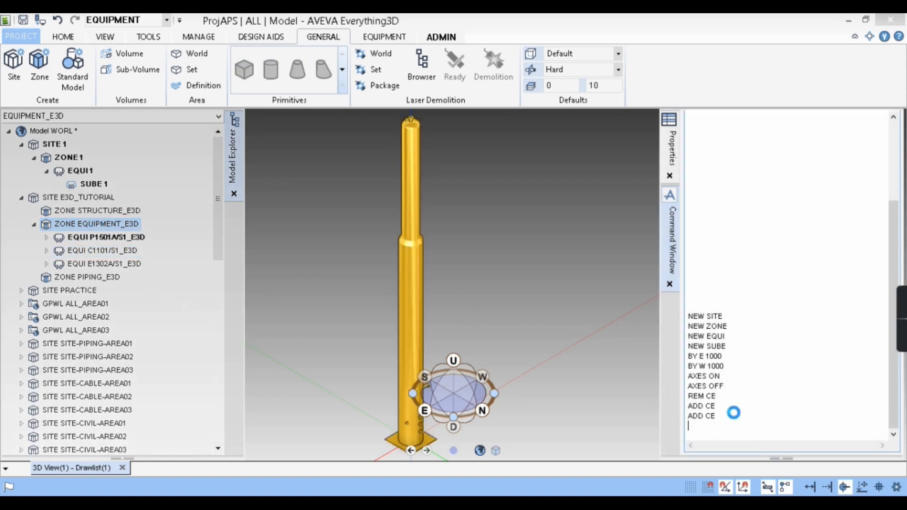
{"action": "left_click", "coordinate": [106, 237]}
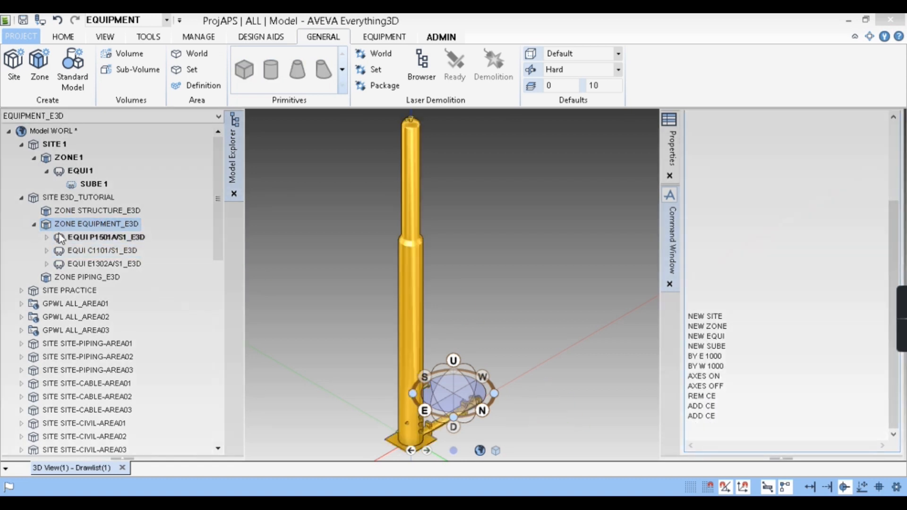
{"action": "left_click", "coordinate": [518, 314]}
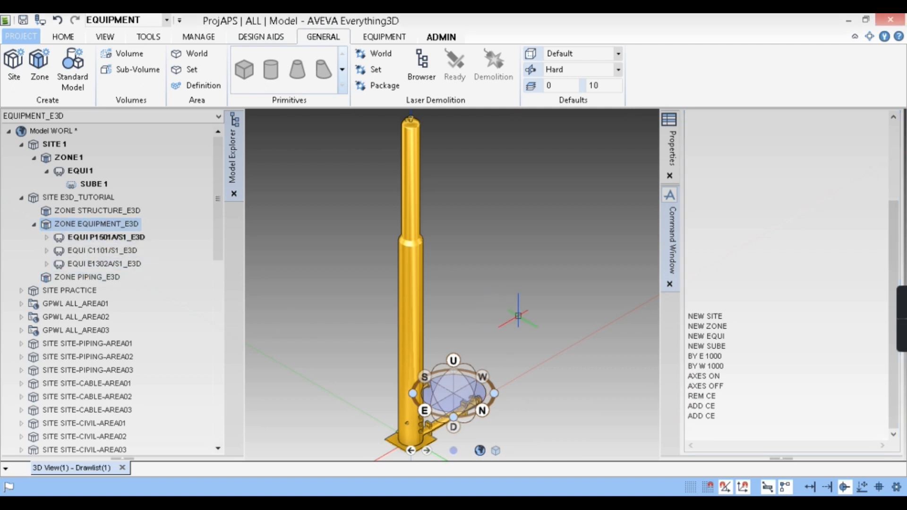
- Show the zone's equipment as wireframe and examine the items around the column base
{"action": "key", "text": "F8"}
{"action": "scroll", "coordinate": [450, 260], "scroll_direction": "down", "scroll_amount": 1}
{"action": "scroll", "coordinate": [419, 437], "scroll_direction": "up", "scroll_amount": 4}
{"action": "scroll", "coordinate": [414, 384], "scroll_direction": "up", "scroll_amount": 3}
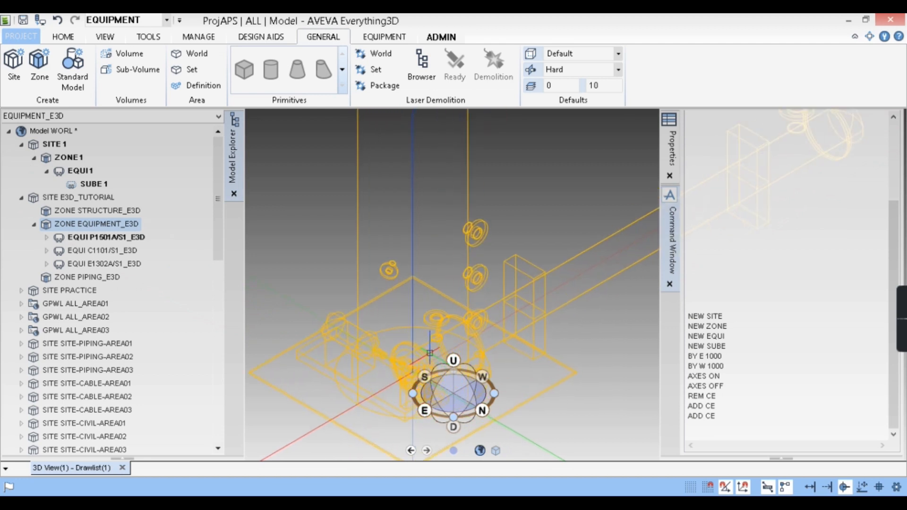
{"action": "scroll", "coordinate": [488, 274], "scroll_direction": "down", "scroll_amount": 2}
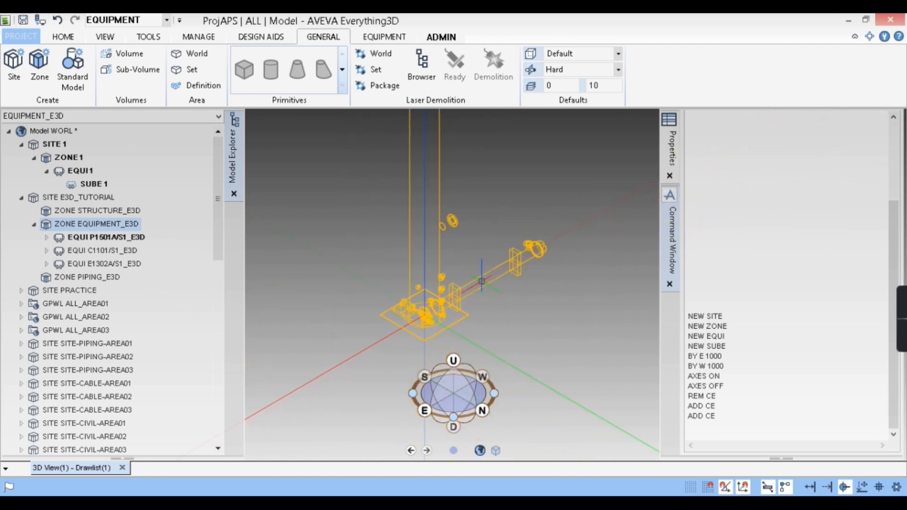
{"action": "scroll", "coordinate": [460, 264], "scroll_direction": "down", "scroll_amount": 1}
{"action": "scroll", "coordinate": [460, 264], "scroll_direction": "up", "scroll_amount": 1}
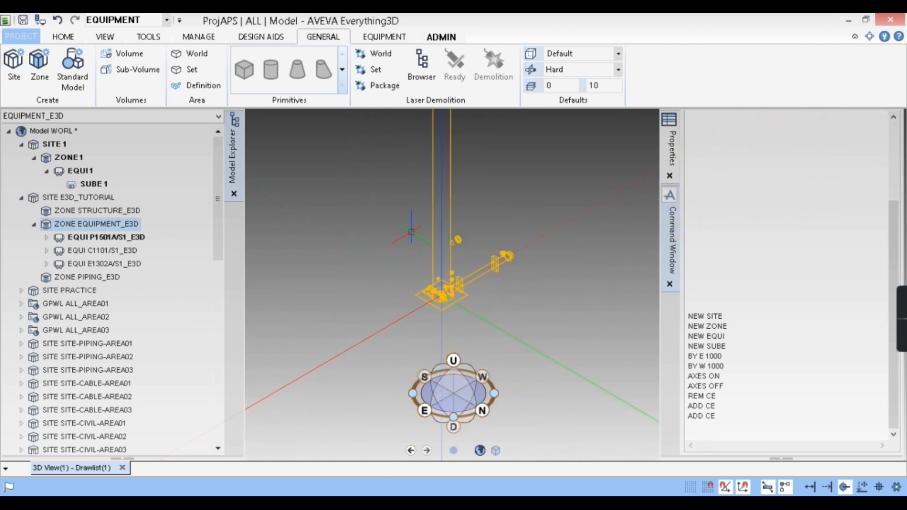
{"action": "scroll", "coordinate": [454, 274], "scroll_direction": "up", "scroll_amount": 1}
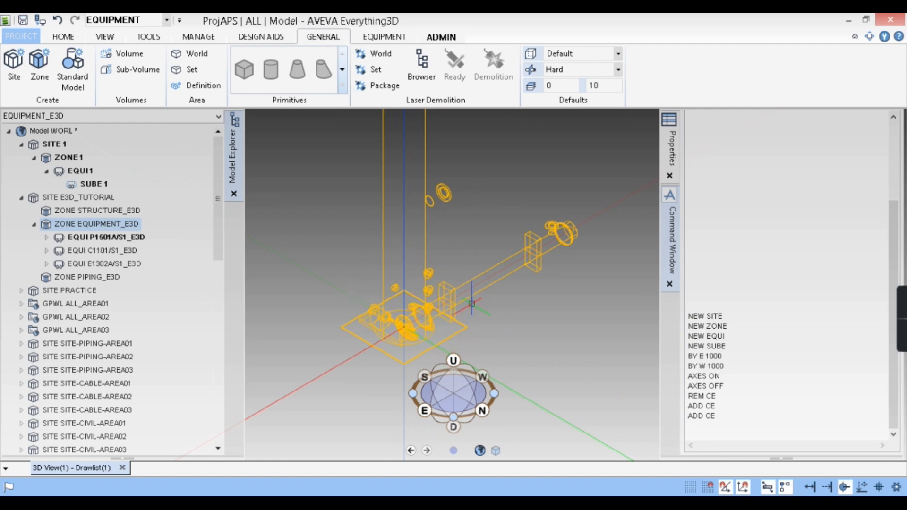
- Select the horizontal exchanger E1302A/S1_E3D and show only it in the 3D view with the command REM ALL ADD CE
{"action": "left_click", "coordinate": [489, 286]}
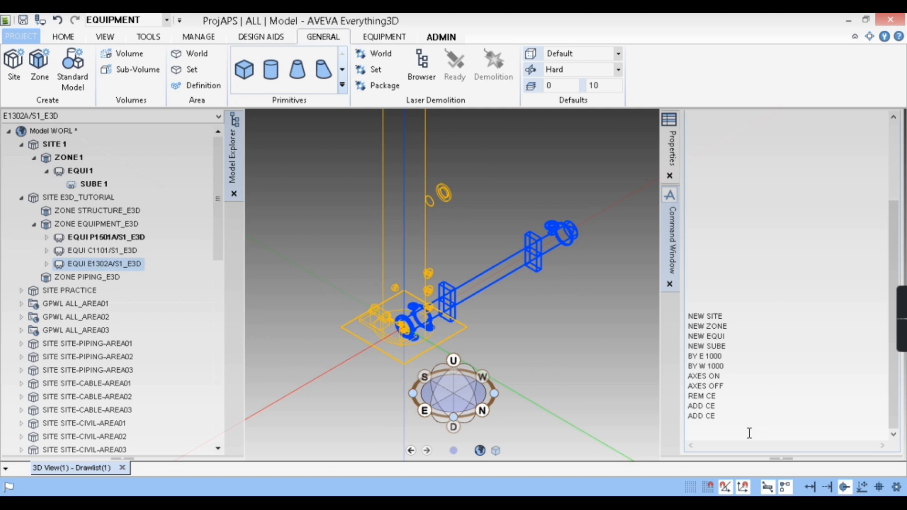
{"action": "left_click", "coordinate": [708, 431]}
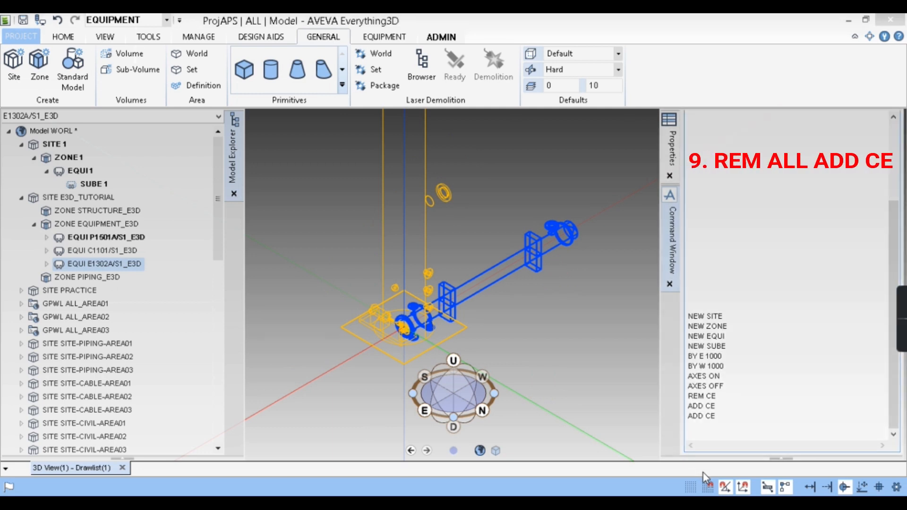
{"action": "type", "text": "REM ALL ADD CE"}
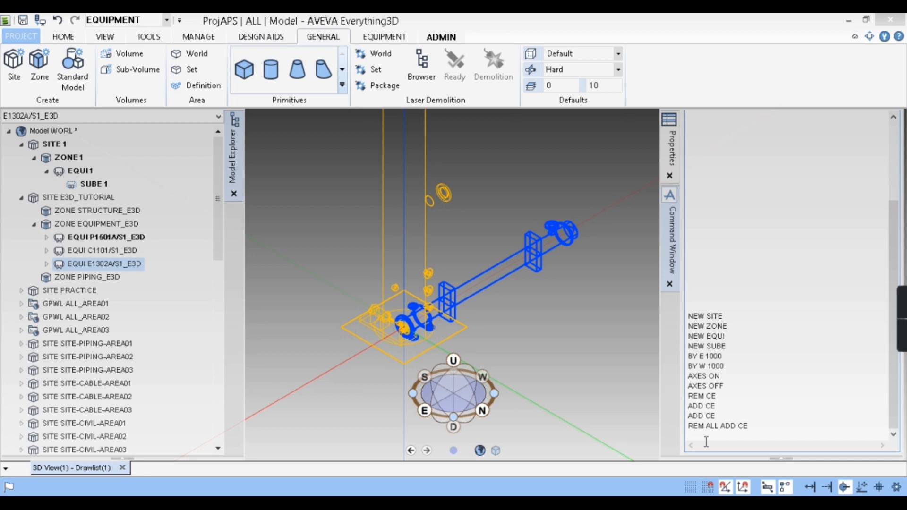
{"action": "key", "text": "Return"}
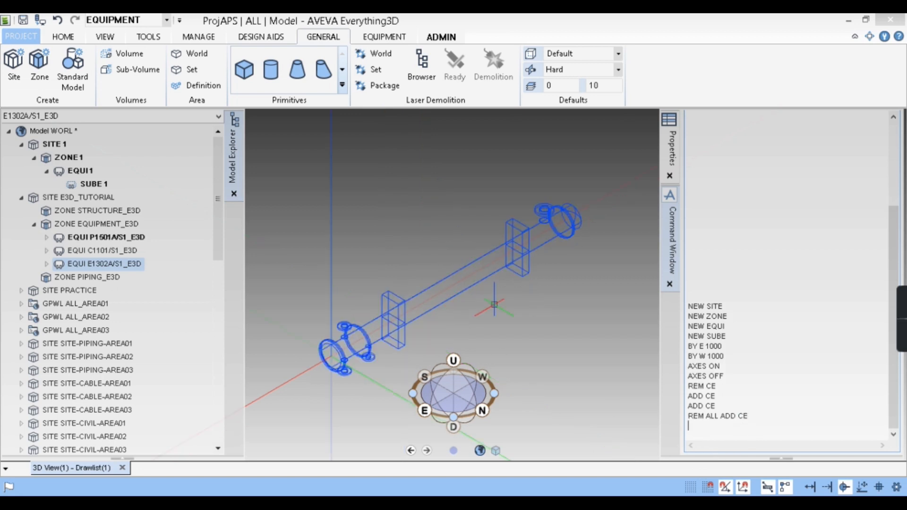
{"action": "scroll", "coordinate": [544, 329], "scroll_direction": "down", "scroll_amount": 5}
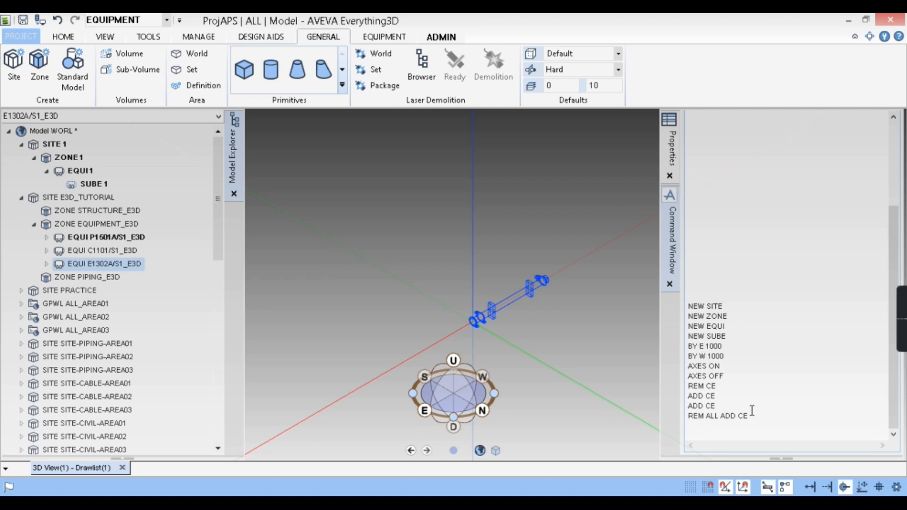
- Try to add all elements to the 3D view with the command ADD ALL
{"action": "key", "text": "Return"}
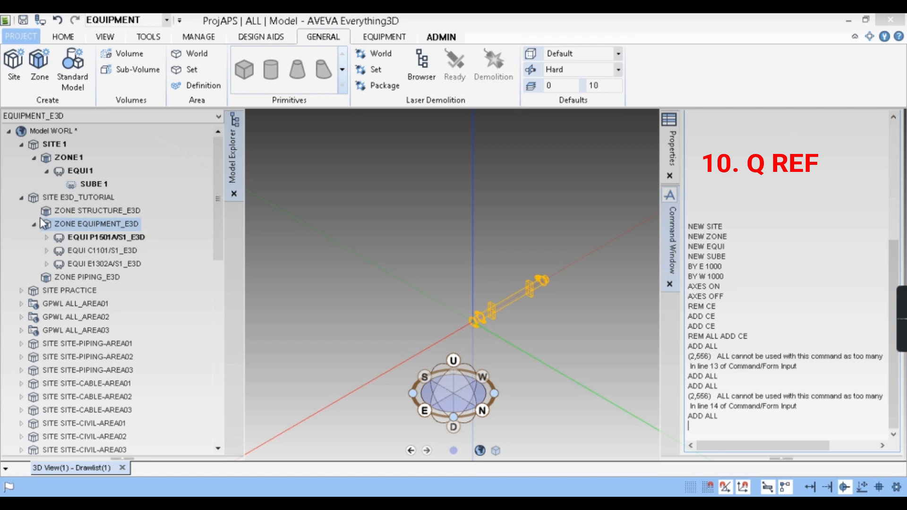
- Look through the contents of EQUI E1302A/S1_E3D and query the reference of its DISH 1 with the command Q REF
{"action": "left_click", "coordinate": [46, 251]}
{"action": "left_click", "coordinate": [46, 251]}
{"action": "left_click", "coordinate": [47, 238]}
{"action": "left_click", "coordinate": [46, 278]}
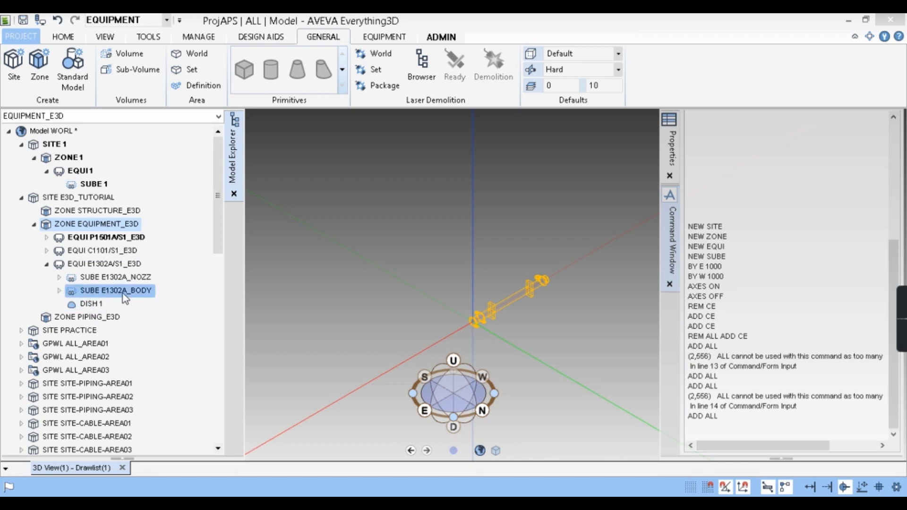
{"action": "left_click", "coordinate": [58, 292]}
{"action": "scroll", "coordinate": [103, 305], "scroll_direction": "down", "scroll_amount": 1}
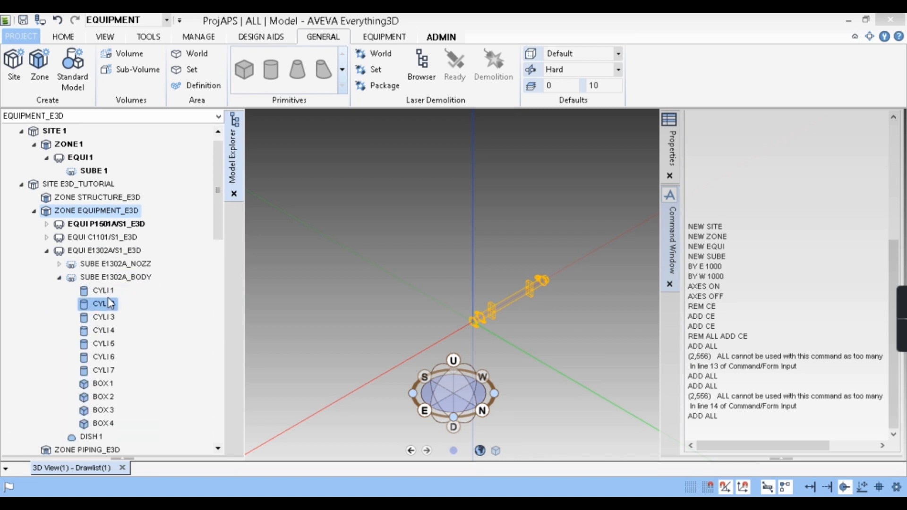
{"action": "left_click", "coordinate": [58, 279]}
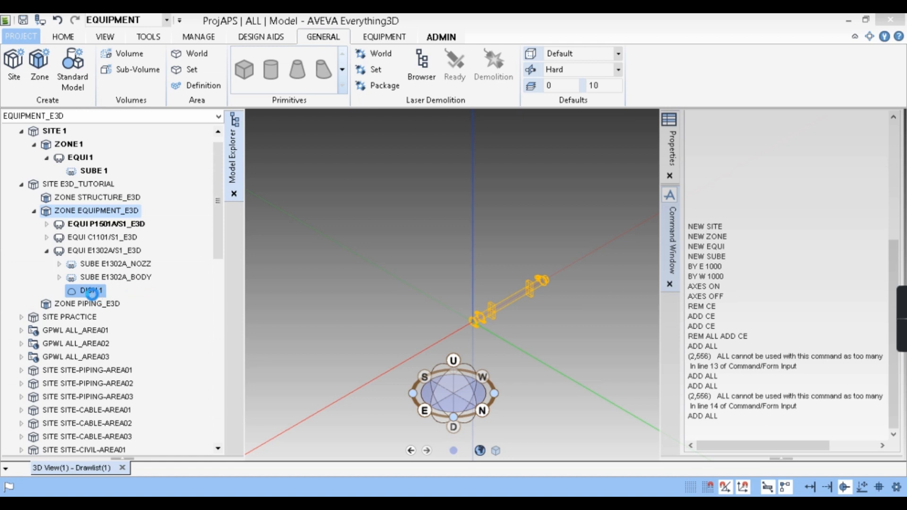
{"action": "left_click", "coordinate": [91, 291]}
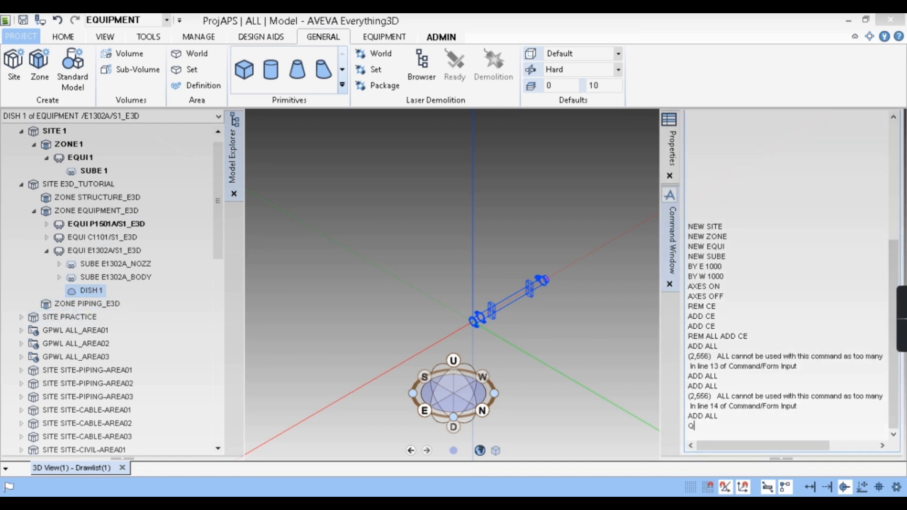
{"action": "key", "text": "Return"}
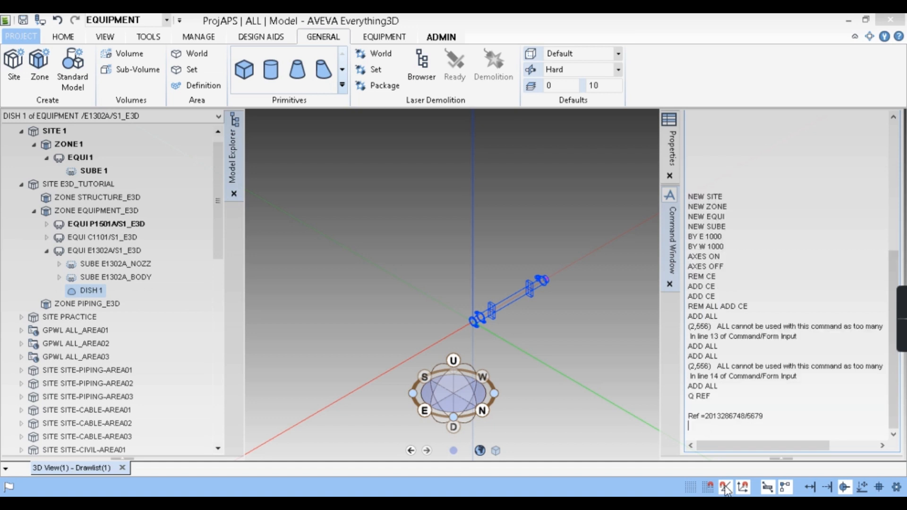
{"action": "left_click", "coordinate": [767, 414]}
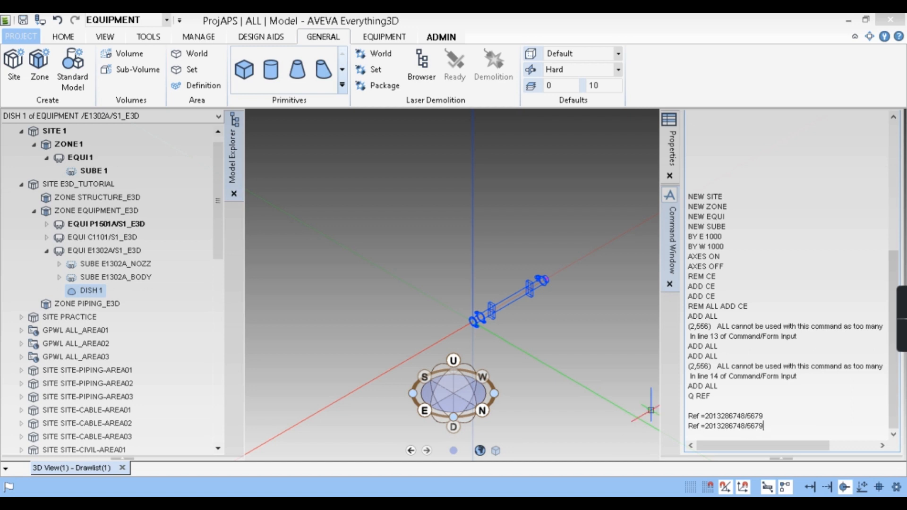
{"action": "left_click", "coordinate": [101, 278]}
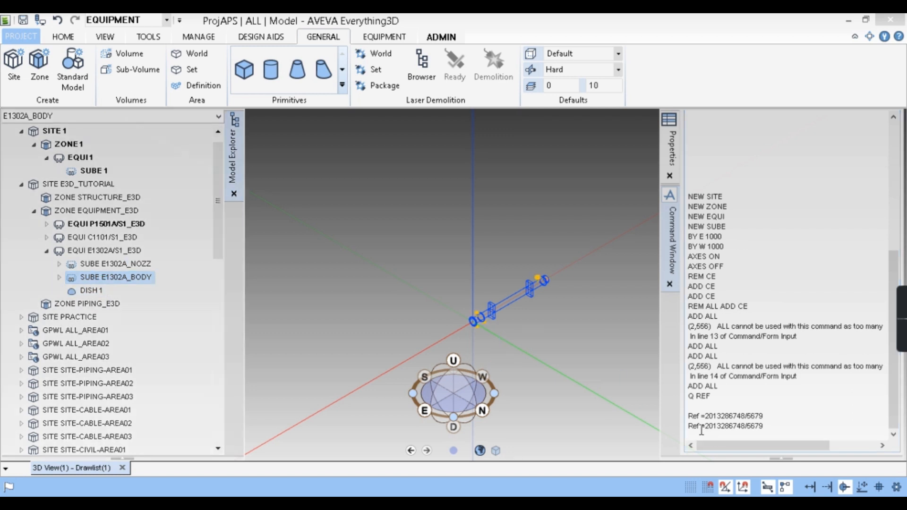
{"action": "key", "text": "BackSpace"}
{"action": "key", "text": "BackSpace"}
{"action": "key", "text": "BackSpace"}
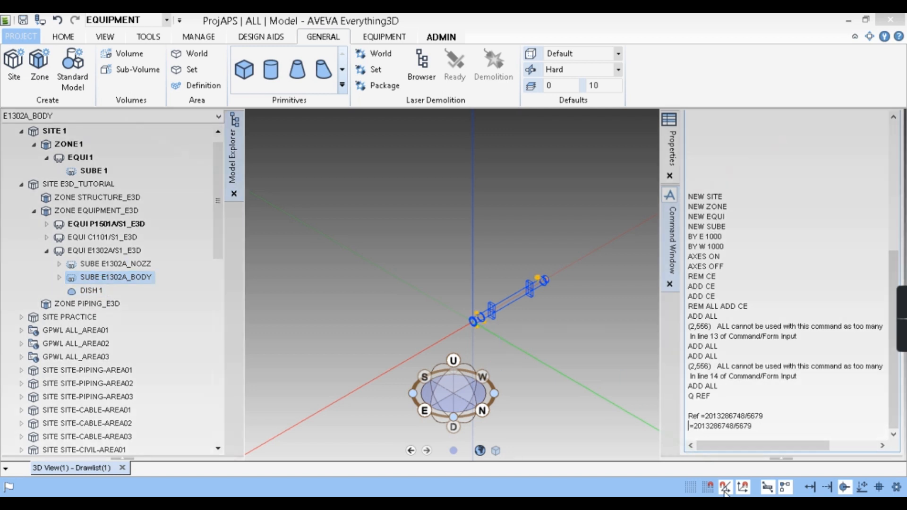
{"action": "type", "text": "INCL"}
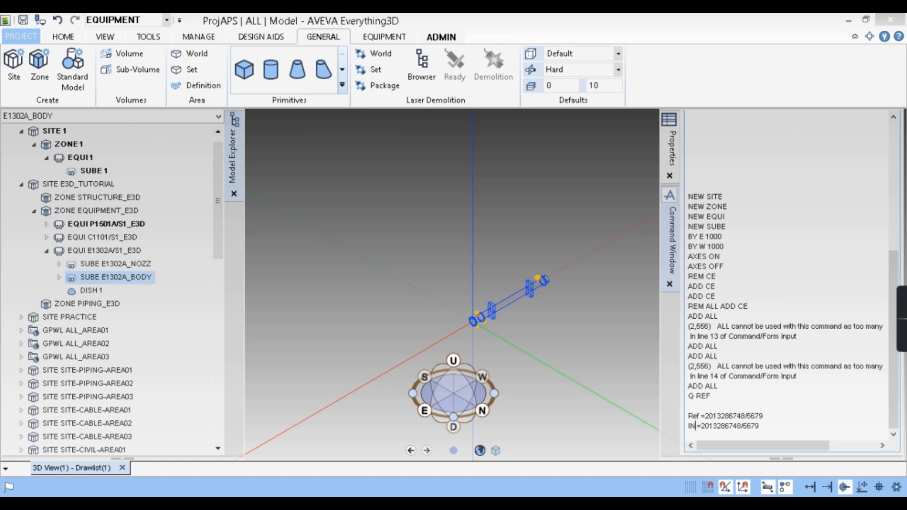
{"action": "key", "text": "Return"}
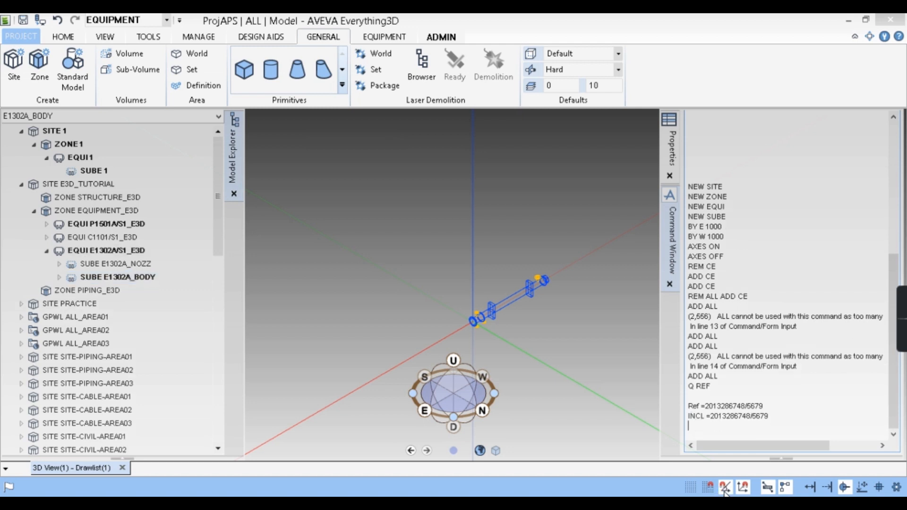
- Check the position of DISH 1 among the primitives of SUBE E1302A_BODY and select its parent equipment
{"action": "left_click", "coordinate": [59, 277]}
{"action": "left_click", "coordinate": [97, 291]}
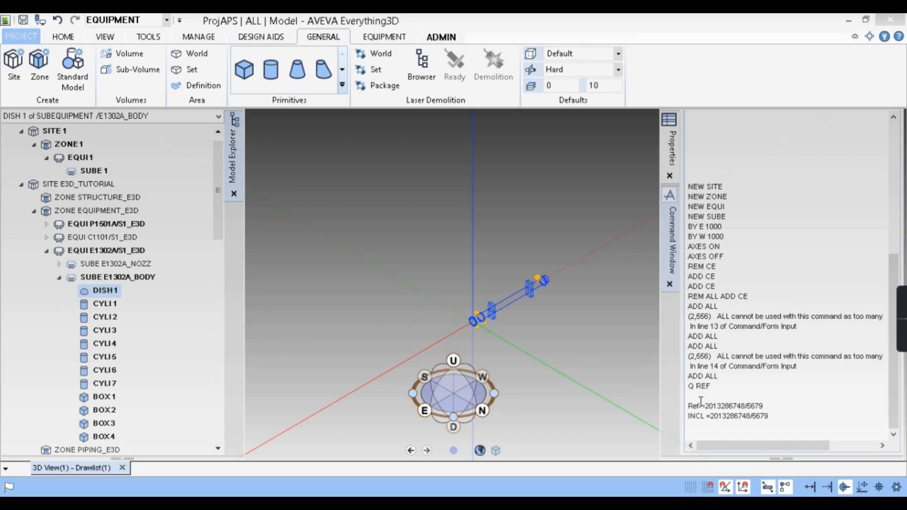
{"action": "left_click", "coordinate": [109, 251]}
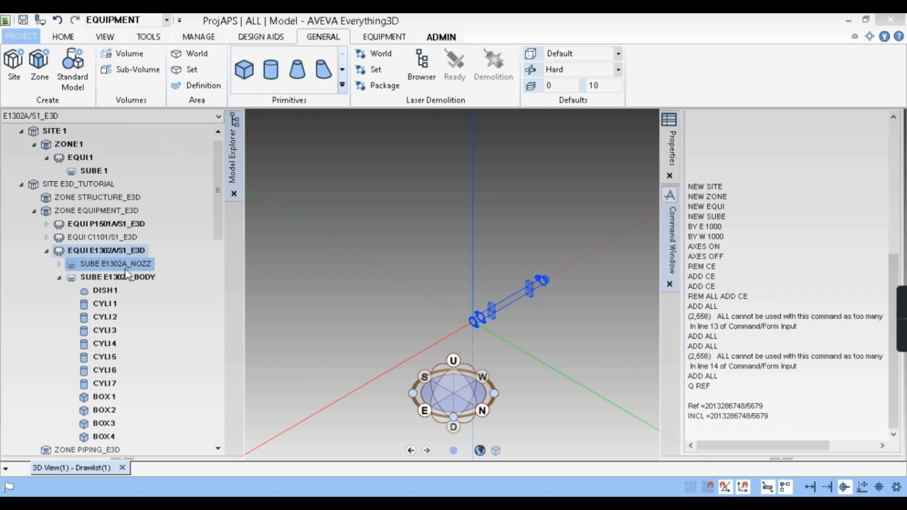
{"action": "left_click", "coordinate": [107, 277]}
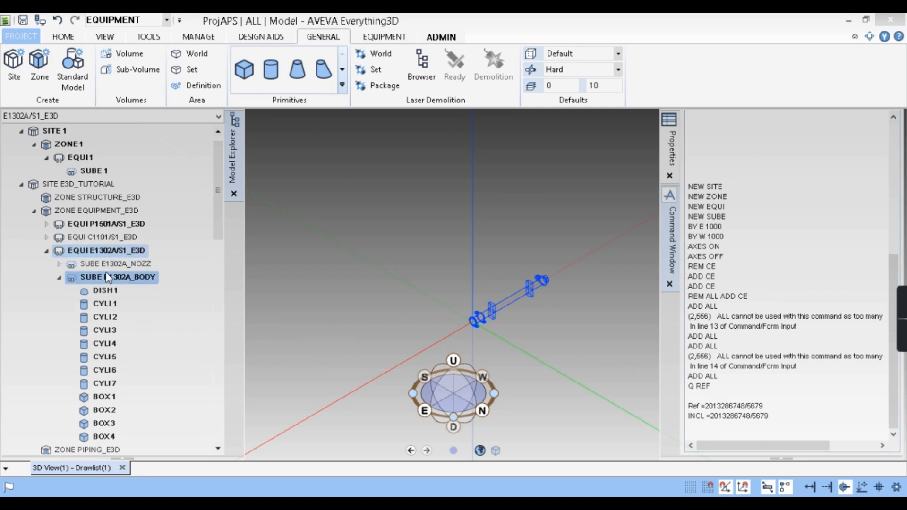
{"action": "left_click", "coordinate": [47, 237]}
{"action": "left_click", "coordinate": [75, 265]}
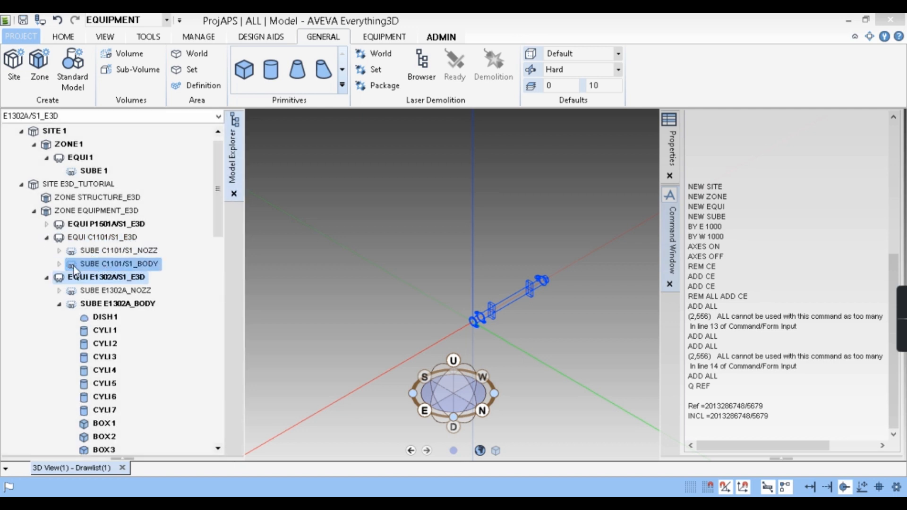
{"action": "left_click", "coordinate": [111, 261]}
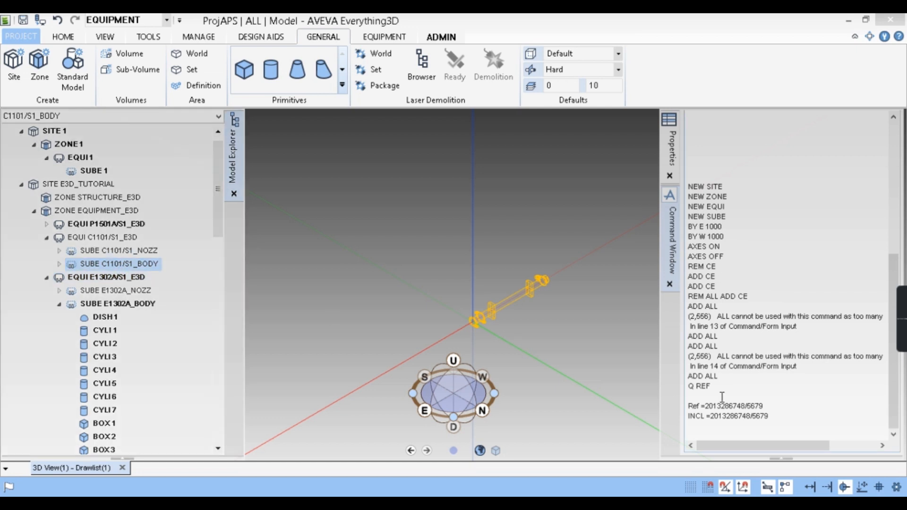
{"action": "left_click_drag", "start_coordinate": [776, 416], "coordinate": [706, 418]}
{"action": "key", "text": "Return"}
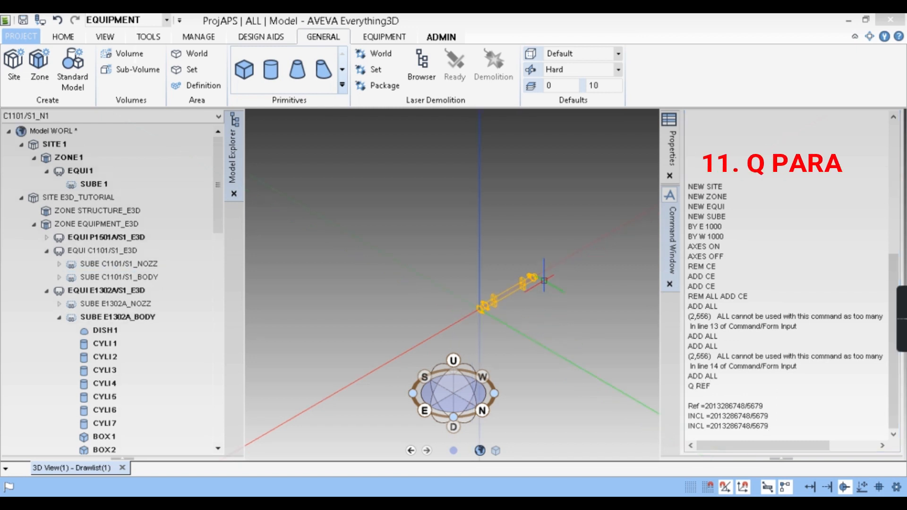
- Select nozzle NOZZ E1302A_N1 at the far end of the exchanger in the 3D view as the current element
{"action": "left_click", "coordinate": [548, 298]}
{"action": "scroll", "coordinate": [547, 278], "scroll_direction": "up", "scroll_amount": 7}
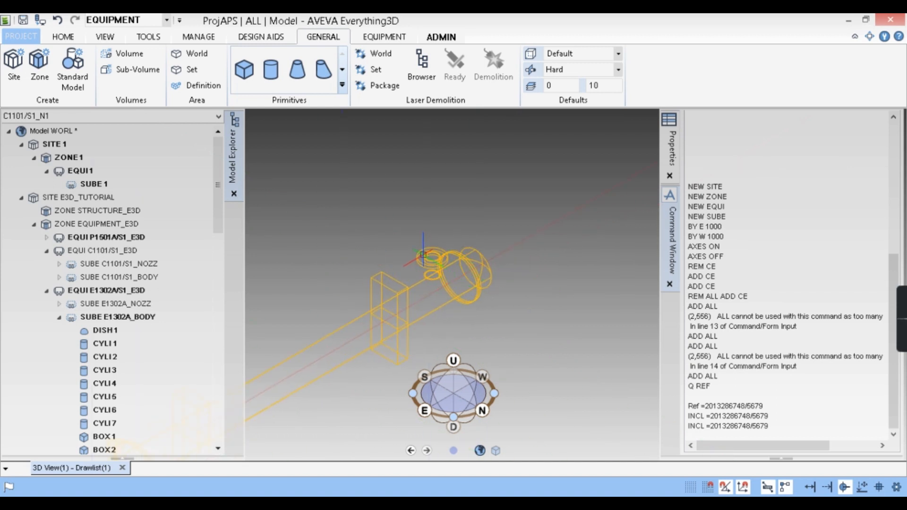
{"action": "left_click", "coordinate": [423, 255]}
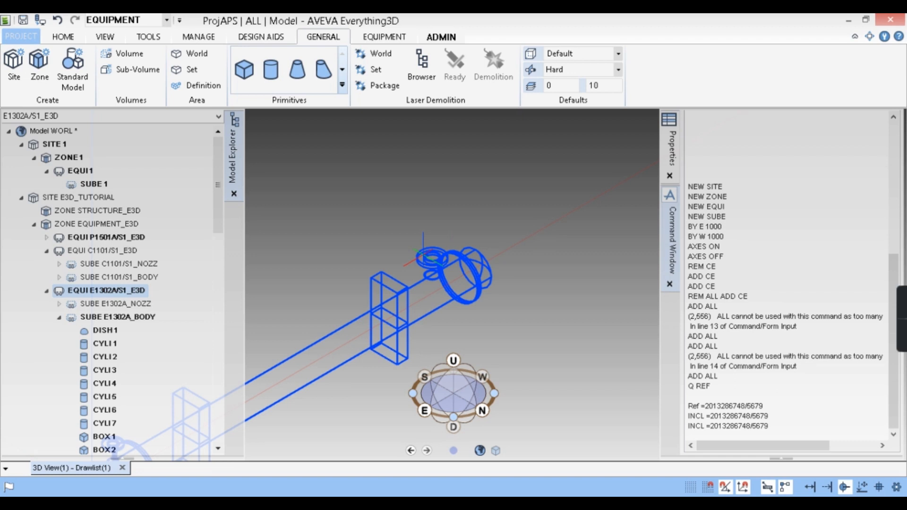
{"action": "right_click", "coordinate": [428, 258]}
{"action": "left_click", "coordinate": [638, 363]}
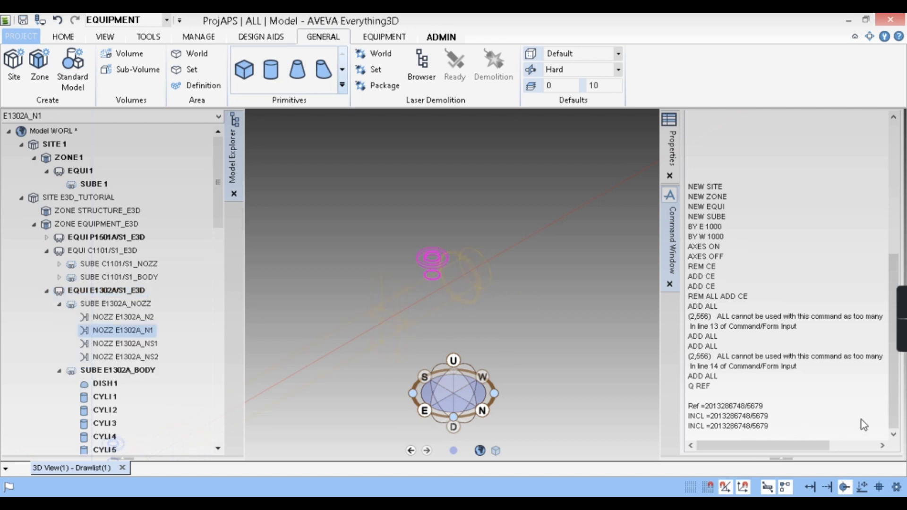
{"action": "left_click", "coordinate": [817, 432]}
{"action": "key", "text": "Return"}
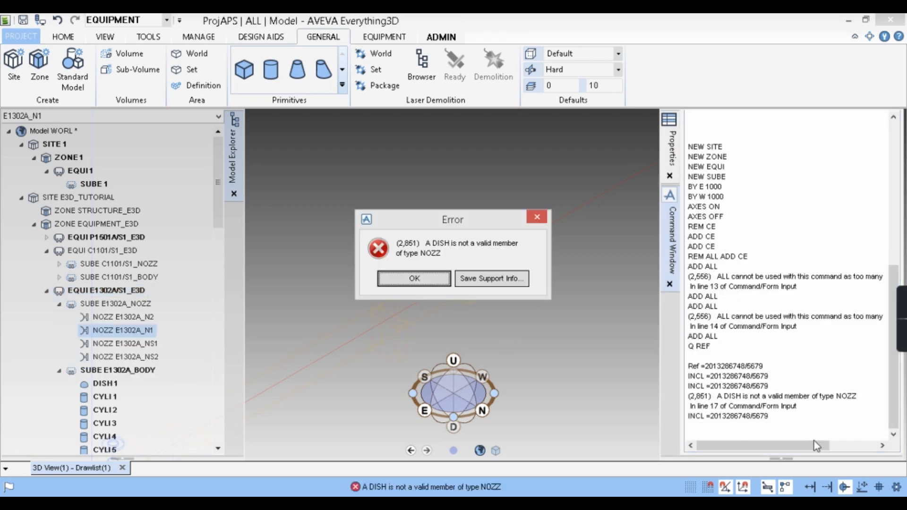
{"action": "left_click", "coordinate": [435, 283]}
- Query the parameters of NOZZ E1302A_N1 with the command Q PARA
{"action": "left_click", "coordinate": [724, 429]}
{"action": "type", "text": "Q PARA"}
{"action": "key", "text": "Return"}
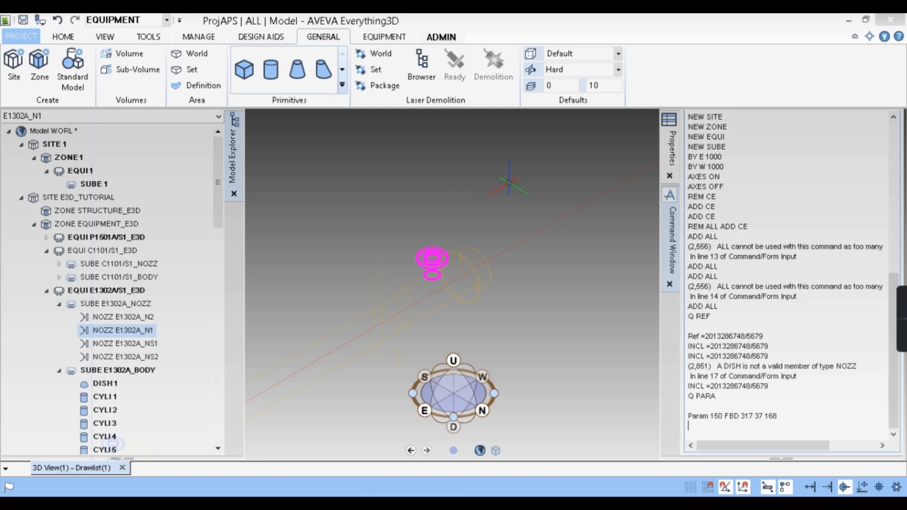
- Clear all earlier commands and output from the command window
{"action": "left_click", "coordinate": [559, 287]}
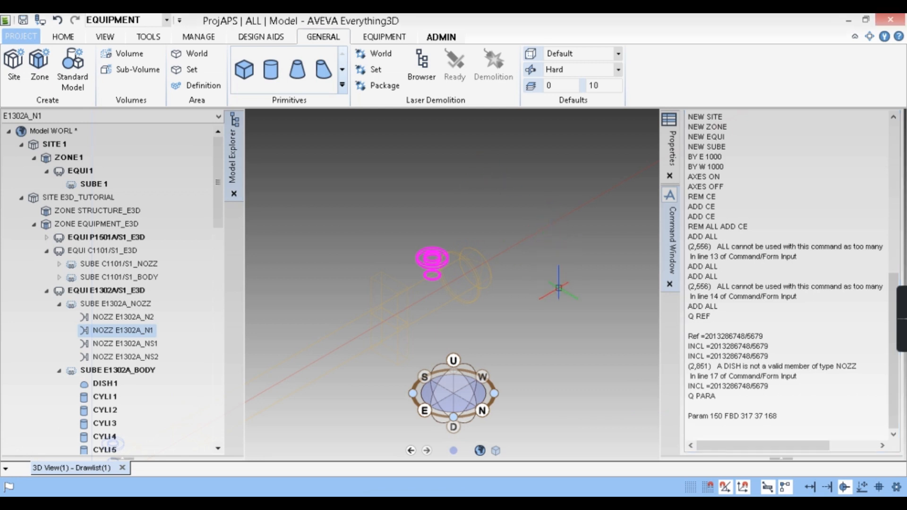
{"action": "scroll", "coordinate": [555, 256], "scroll_direction": "down", "scroll_amount": 4}
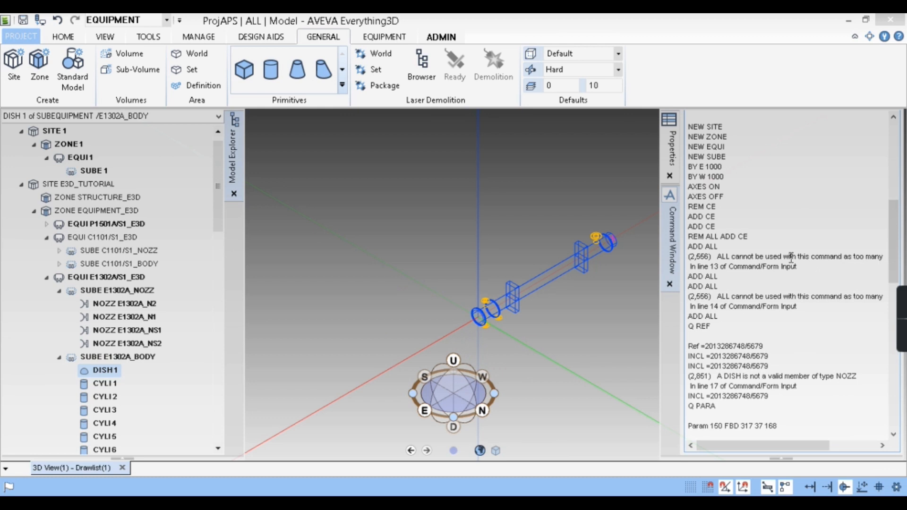
{"action": "right_click", "coordinate": [810, 343]}
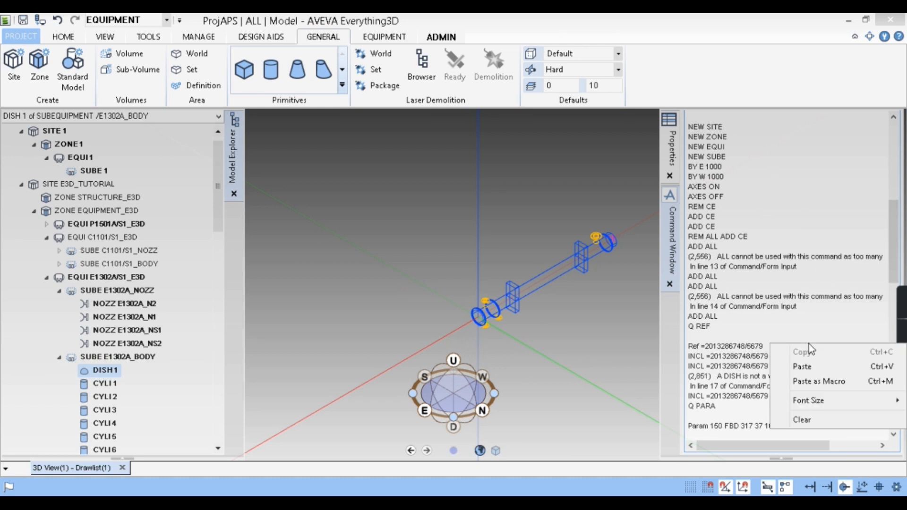
{"action": "left_click", "coordinate": [812, 420]}
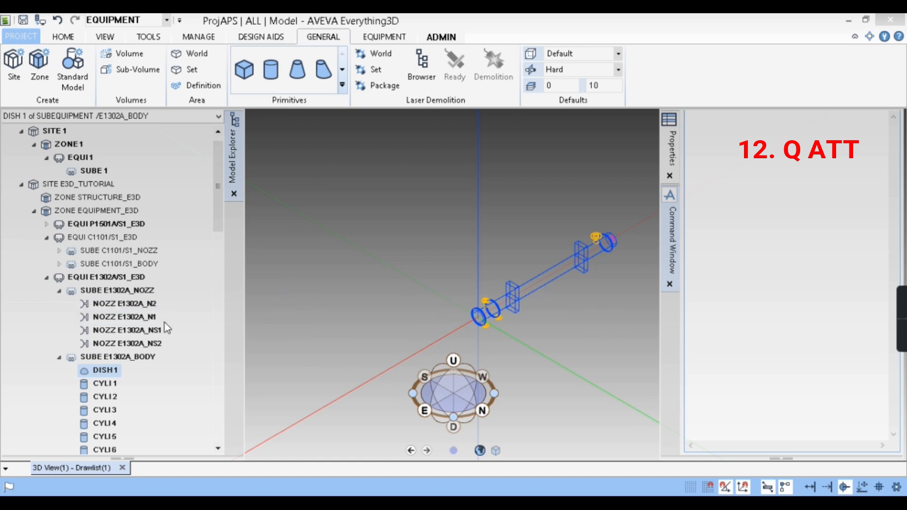
- Review the attributes of NOZZ E1302A_N2 in the Attributes form, close it and list them with the command Q ATT
{"action": "left_click", "coordinate": [136, 304]}
{"action": "right_click", "coordinate": [137, 305]}
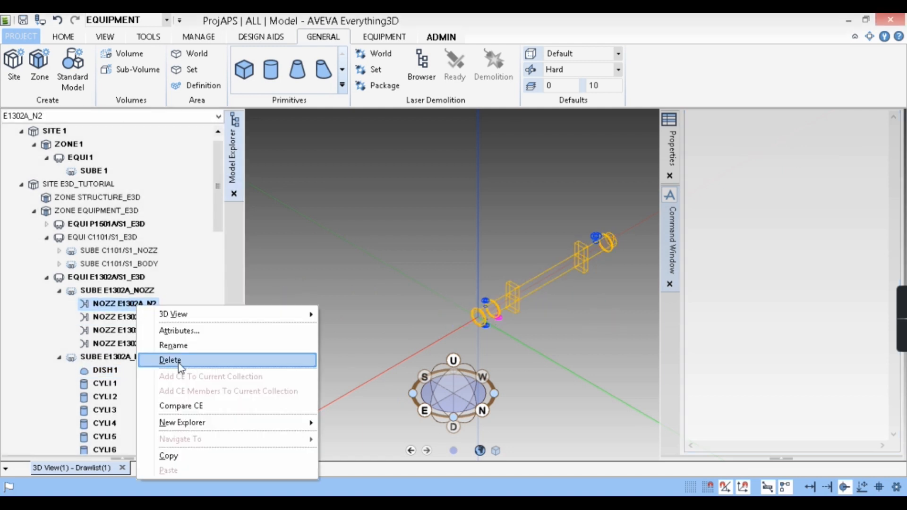
{"action": "left_click", "coordinate": [171, 333]}
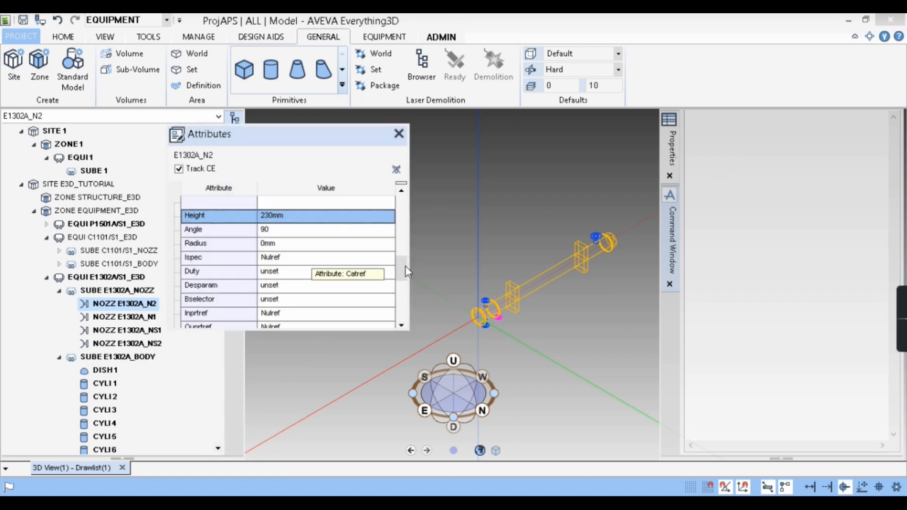
{"action": "scroll", "coordinate": [336, 245], "scroll_direction": "up", "scroll_amount": 10}
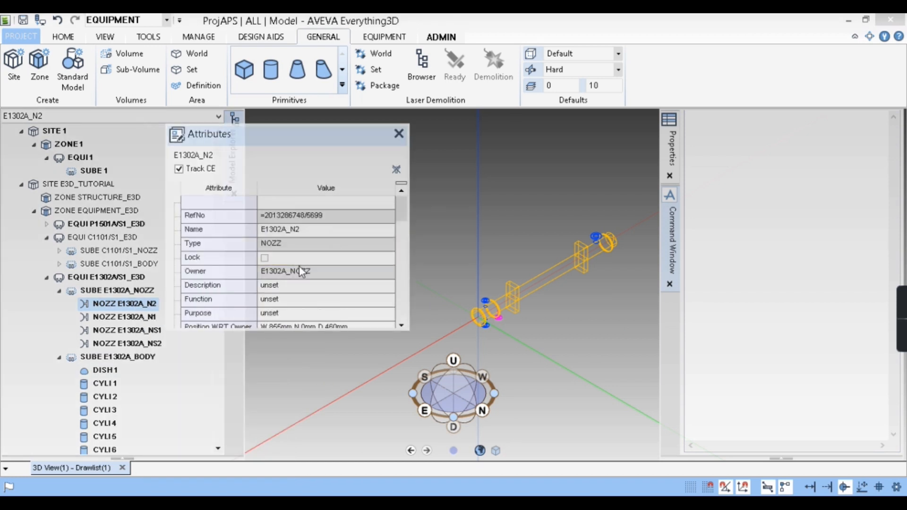
{"action": "left_click", "coordinate": [399, 134]}
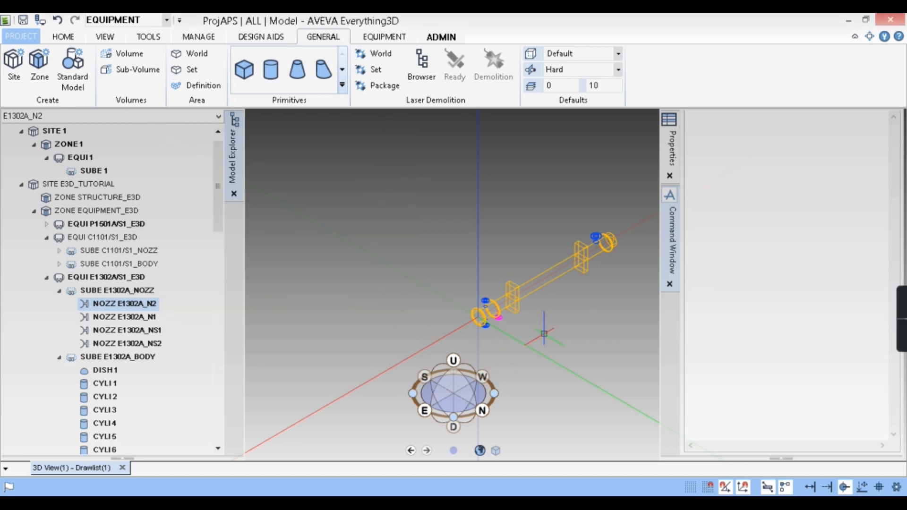
{"action": "type", "text": "Q ATT"}
{"action": "key", "text": "Return"}
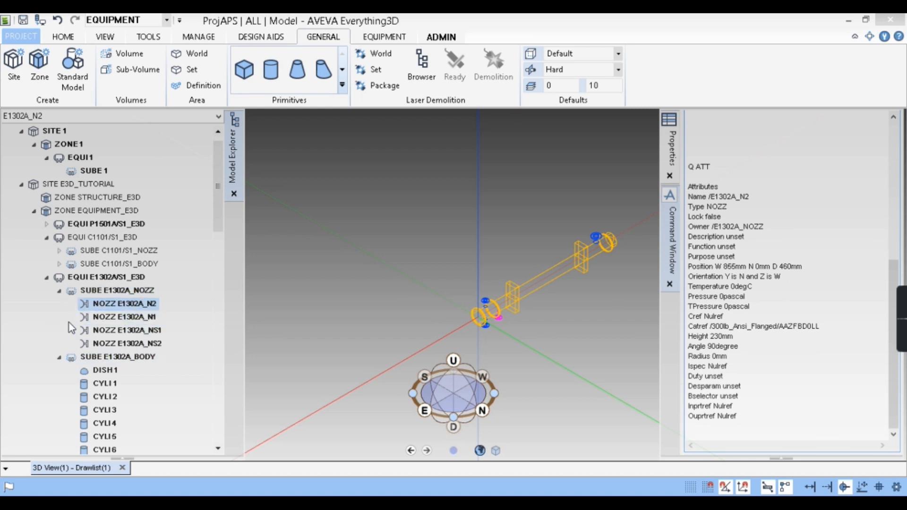
- Query the attributes of CYLI 1 in SUBE E1302A_BODY with the command Q ATT
{"action": "left_click", "coordinate": [79, 384]}
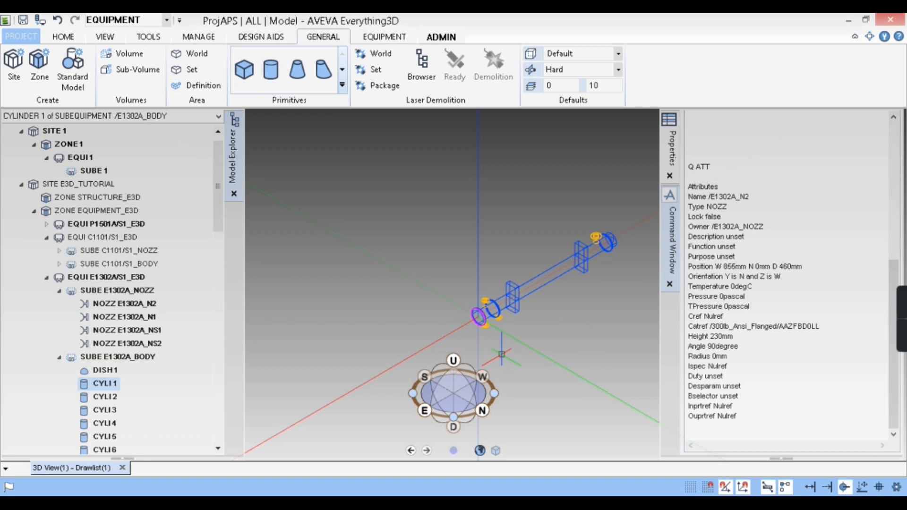
{"action": "scroll", "coordinate": [496, 341], "scroll_direction": "up", "scroll_amount": 5}
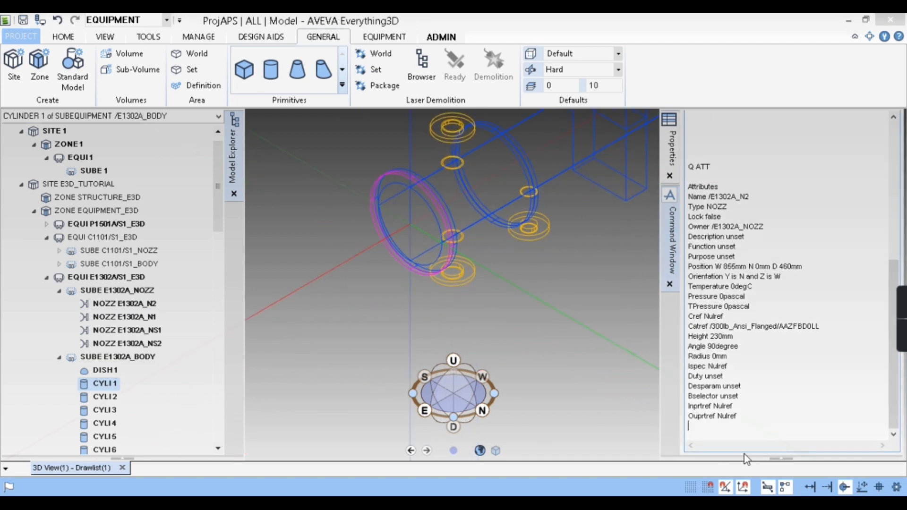
{"action": "type", "text": "Q ATT"}
{"action": "key", "text": "Return"}
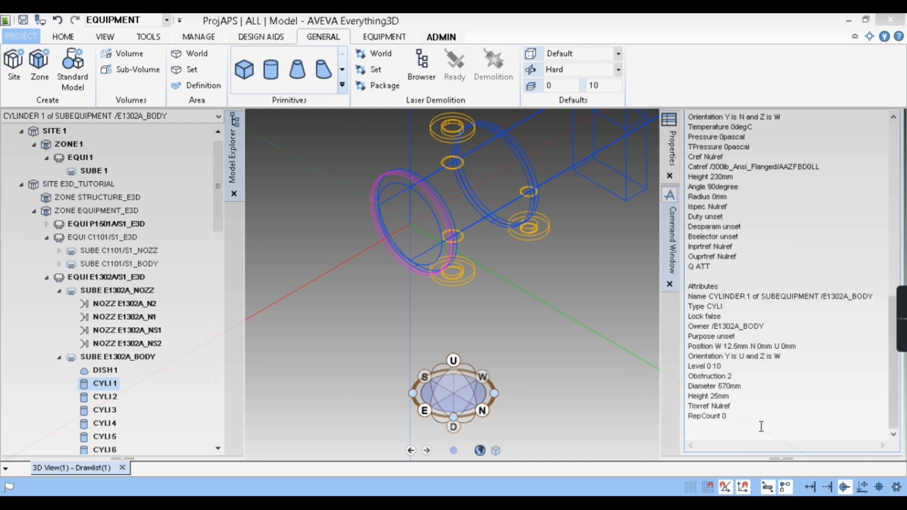
- Show CYLI 1's attributes in the Attributes form and dock the form
{"action": "right_click", "coordinate": [101, 392]}
{"action": "left_click", "coordinate": [158, 350]}
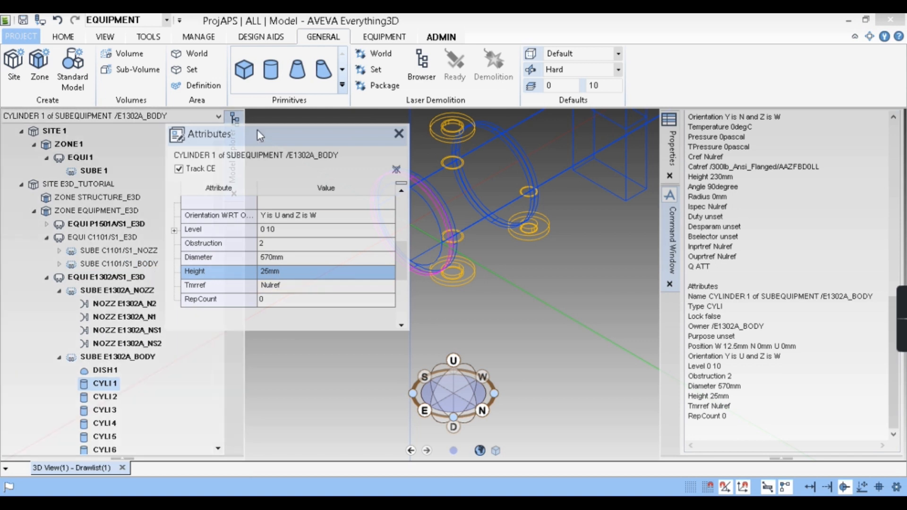
{"action": "double_click", "coordinate": [257, 131]}
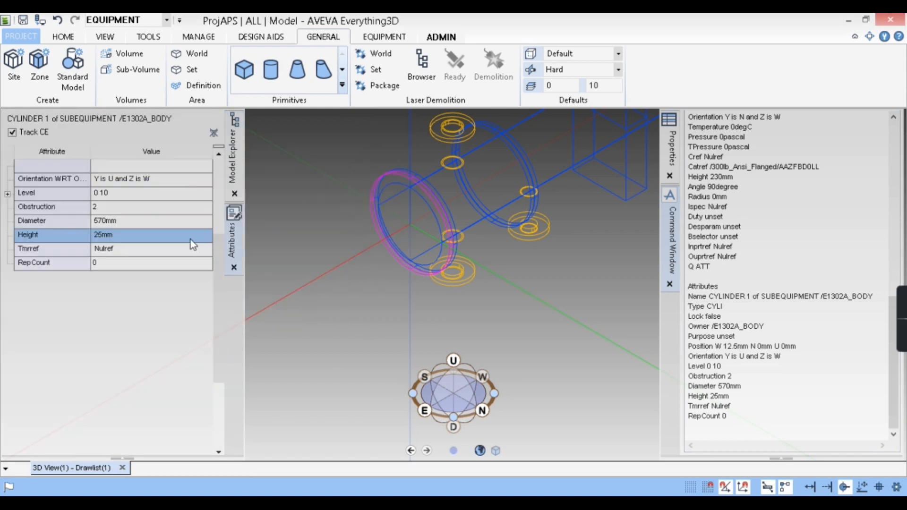
- Set the Diameter attribute of CYLI 1 to 1000 mm
{"action": "left_click", "coordinate": [125, 236]}
{"action": "left_click", "coordinate": [132, 222]}
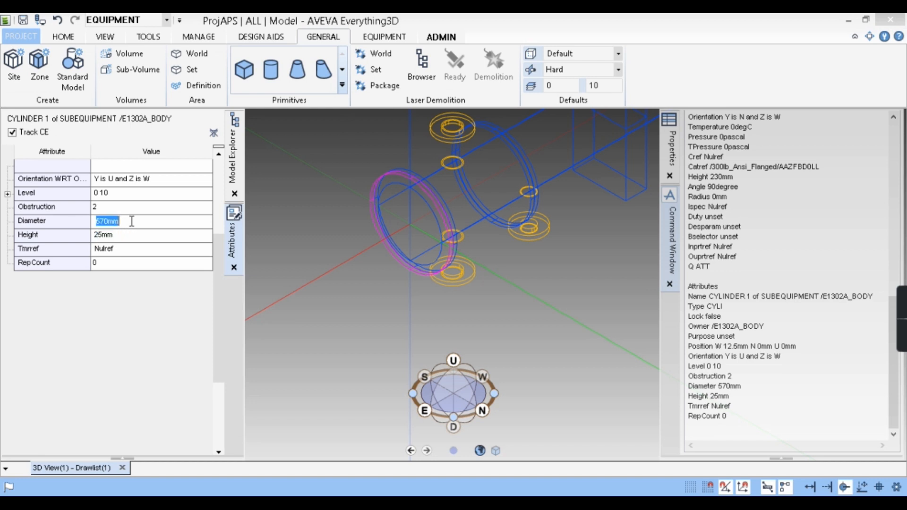
{"action": "type", "text": "1000"}
{"action": "key", "text": "Return"}
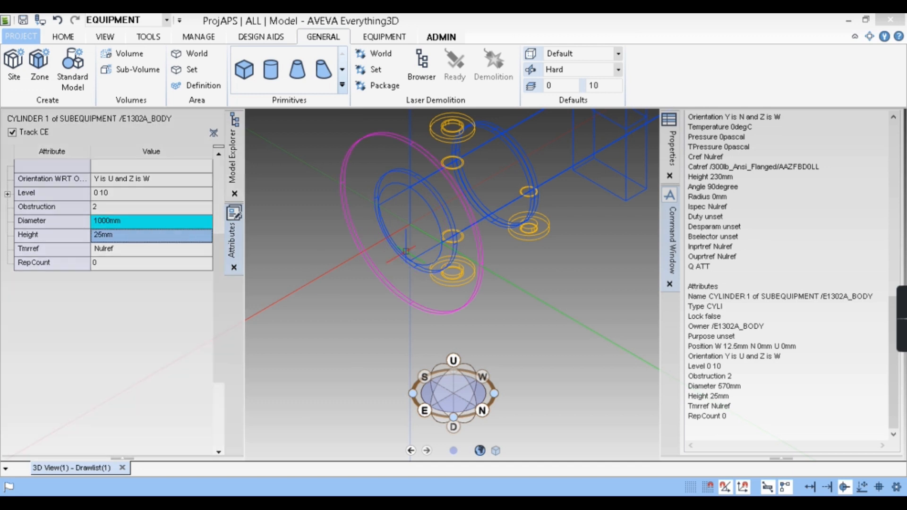
- Set CYLI 1's diameter back to 570 mm and return to the model hierarchy
{"action": "left_click", "coordinate": [141, 221]}
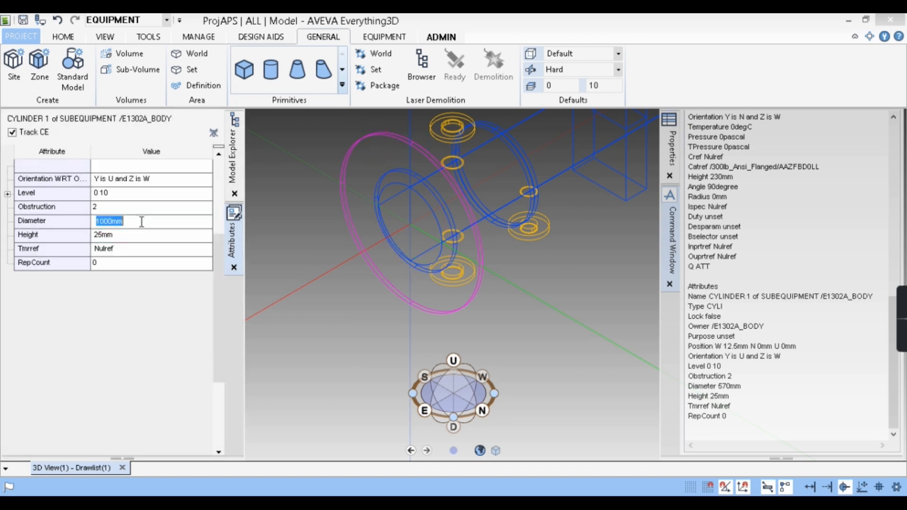
{"action": "type", "text": "670"}
{"action": "key", "text": "Return"}
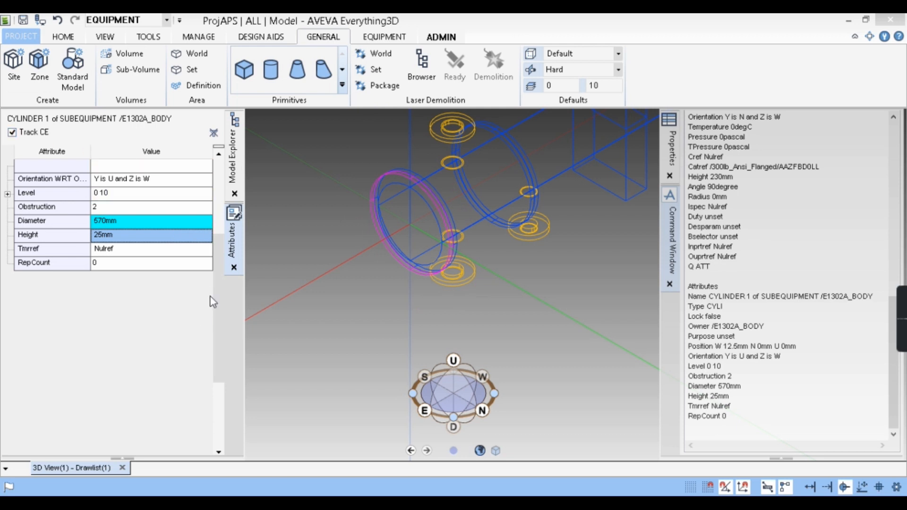
{"action": "left_click", "coordinate": [233, 151]}
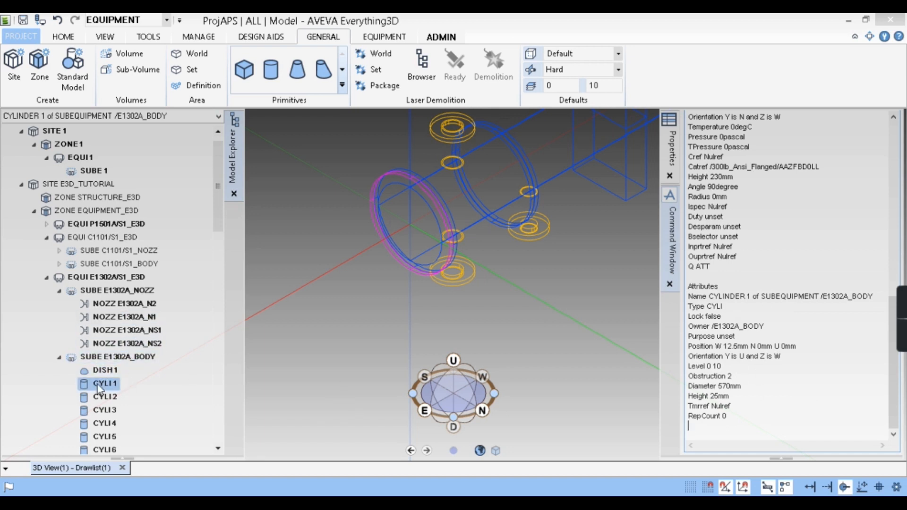
- Bring up the Create Primitive form with the command SHOW!!GENPRIMITIVES
{"action": "scroll", "coordinate": [492, 357], "scroll_direction": "down", "scroll_amount": 3}
{"action": "type", "text": "SHOW!!"}
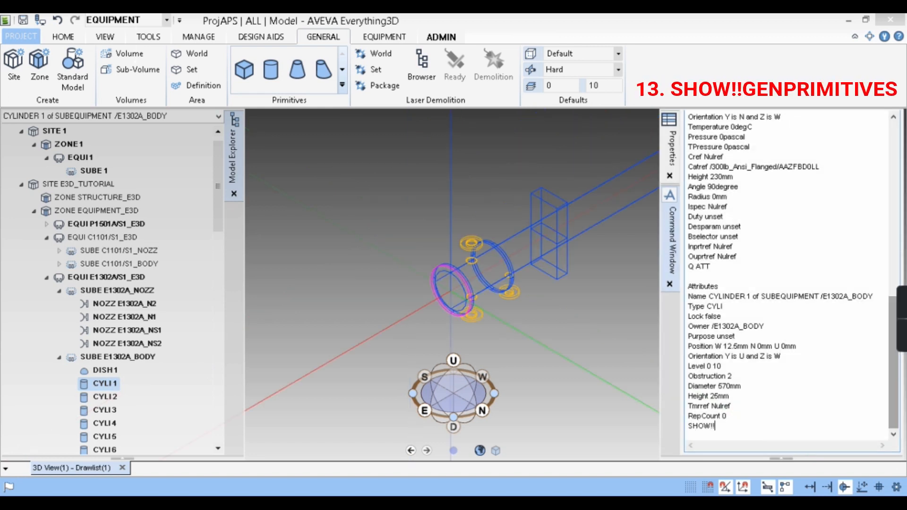
{"action": "type", "text": "GENPRIMITIVES"}
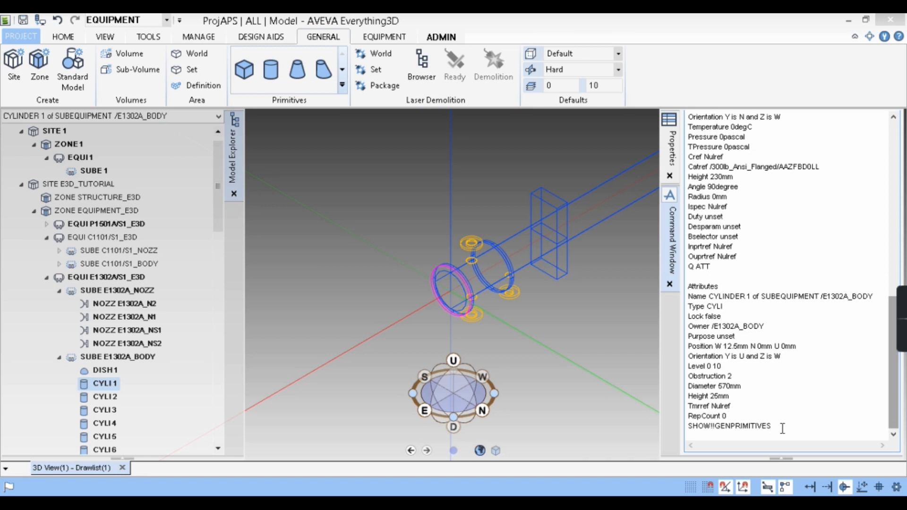
{"action": "key", "text": "Return"}
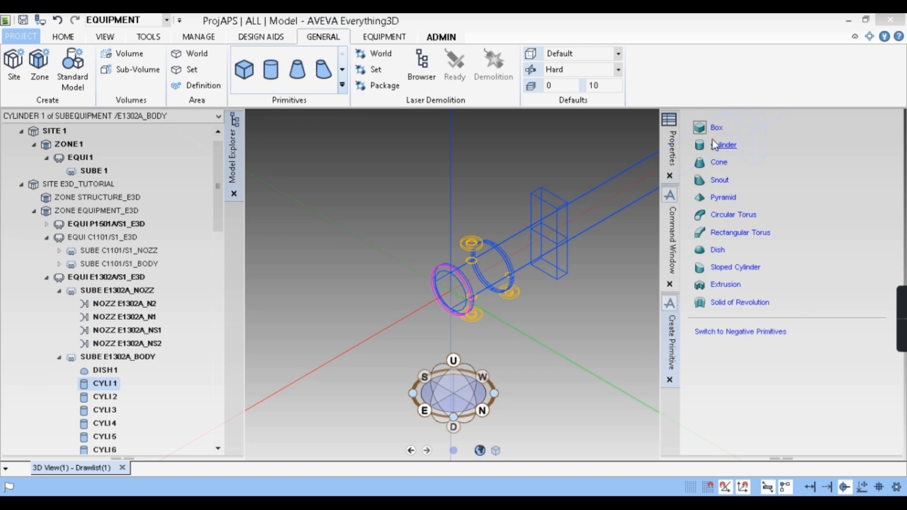
- Switch between the command output and the Create Primitive form to examine the primitive types it offers
{"action": "mouse_move", "coordinate": [677, 246]}
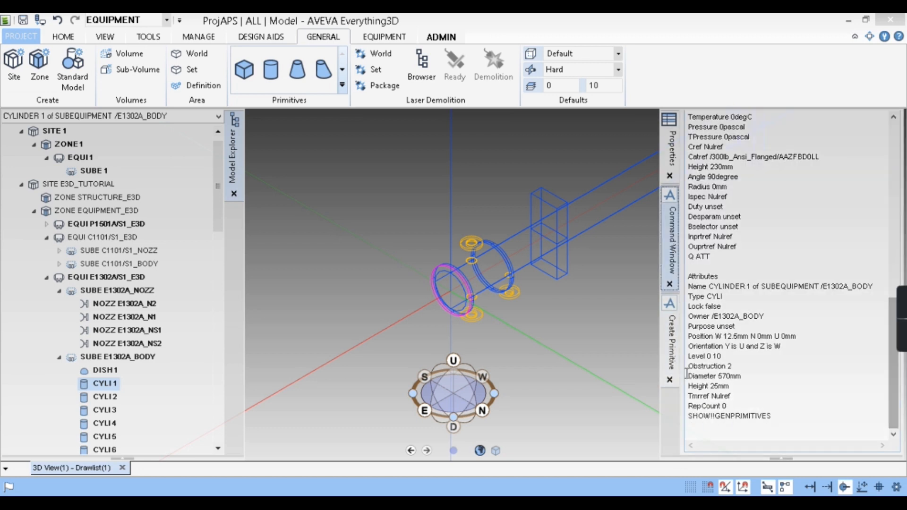
{"action": "mouse_move", "coordinate": [676, 351]}
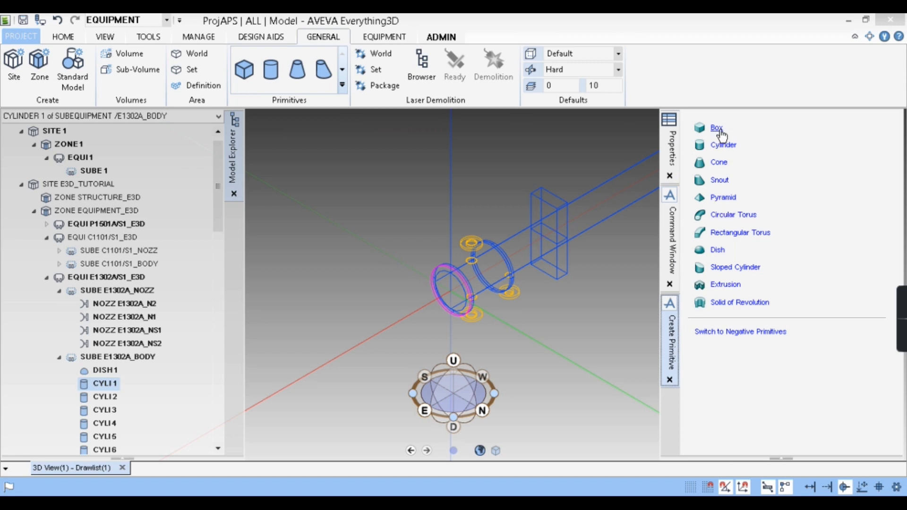
{"action": "left_click", "coordinate": [675, 261]}
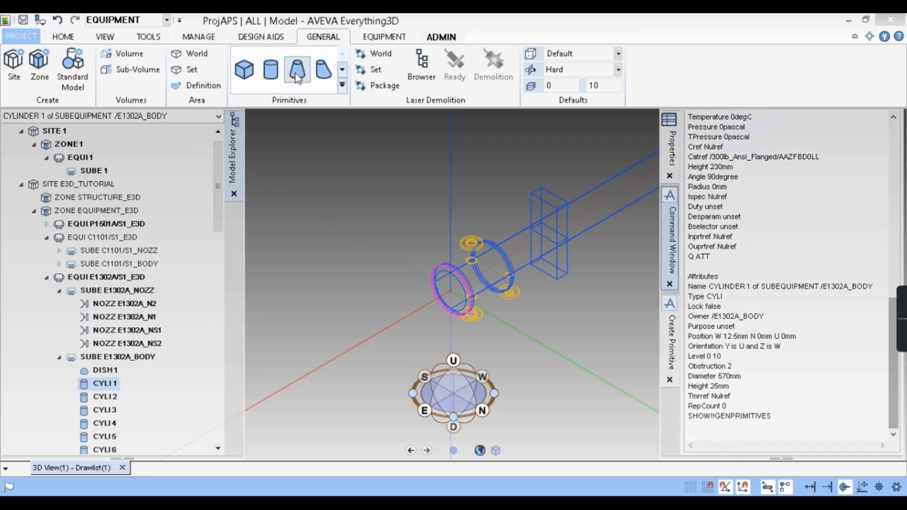
{"action": "left_click", "coordinate": [678, 330]}
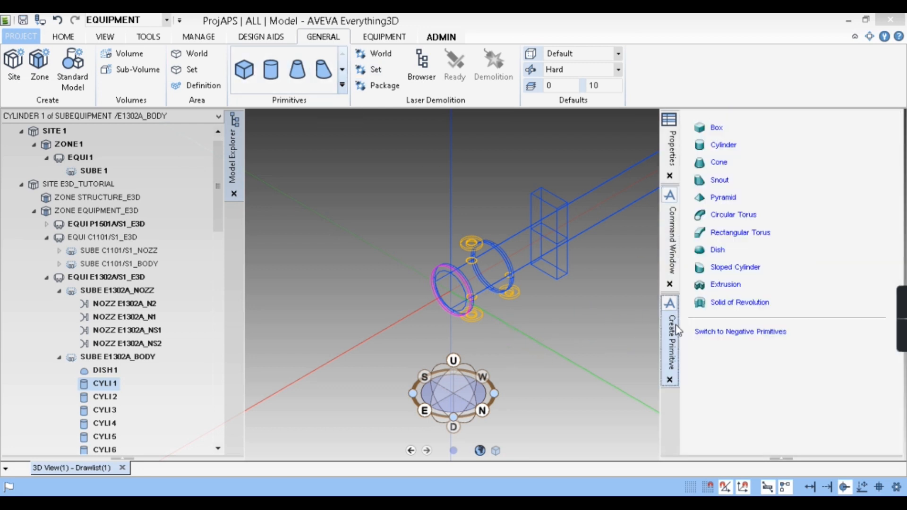